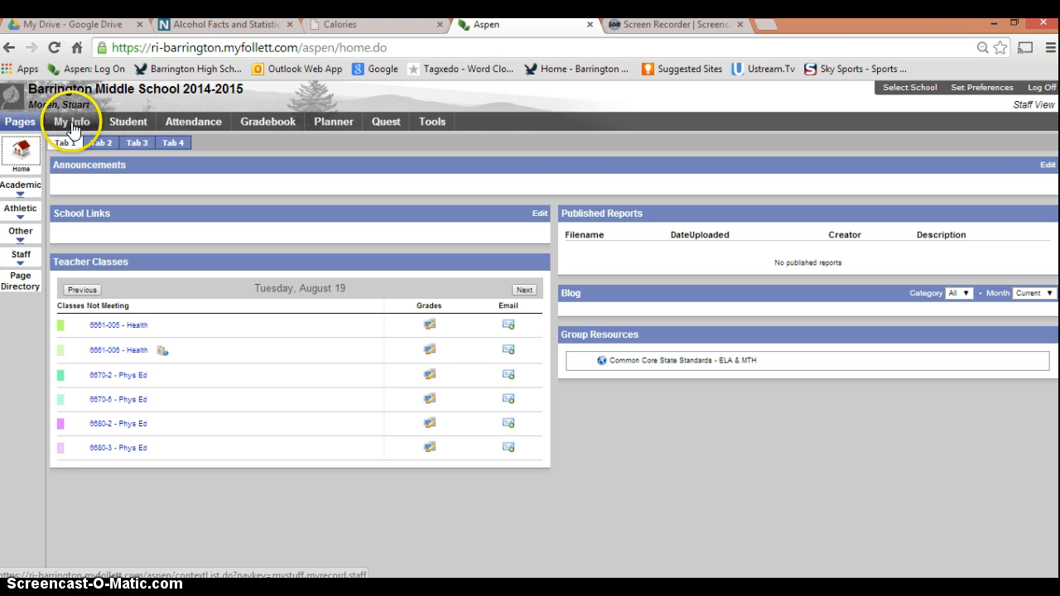
# Step: Open the list of groups in the staff member's own record under My Info
pyautogui.click(72, 123)
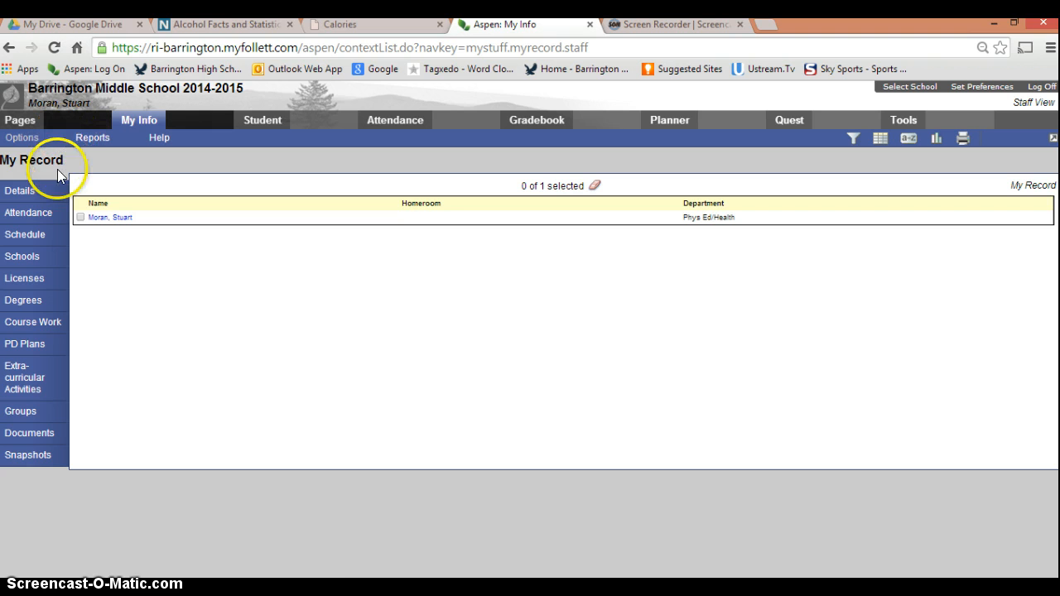
pyautogui.click(15, 414)
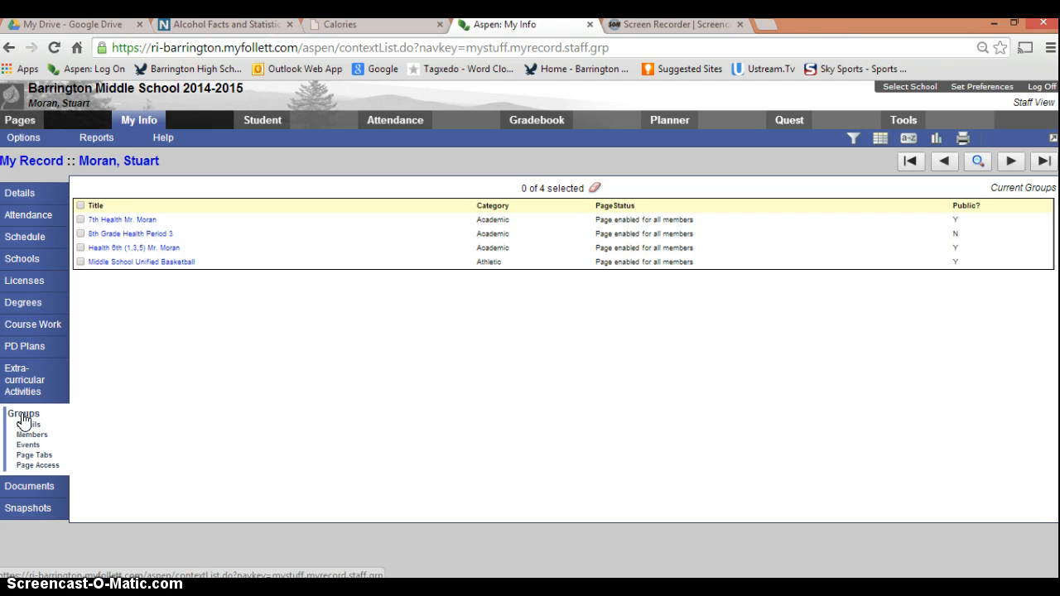
pyautogui.click(20, 418)
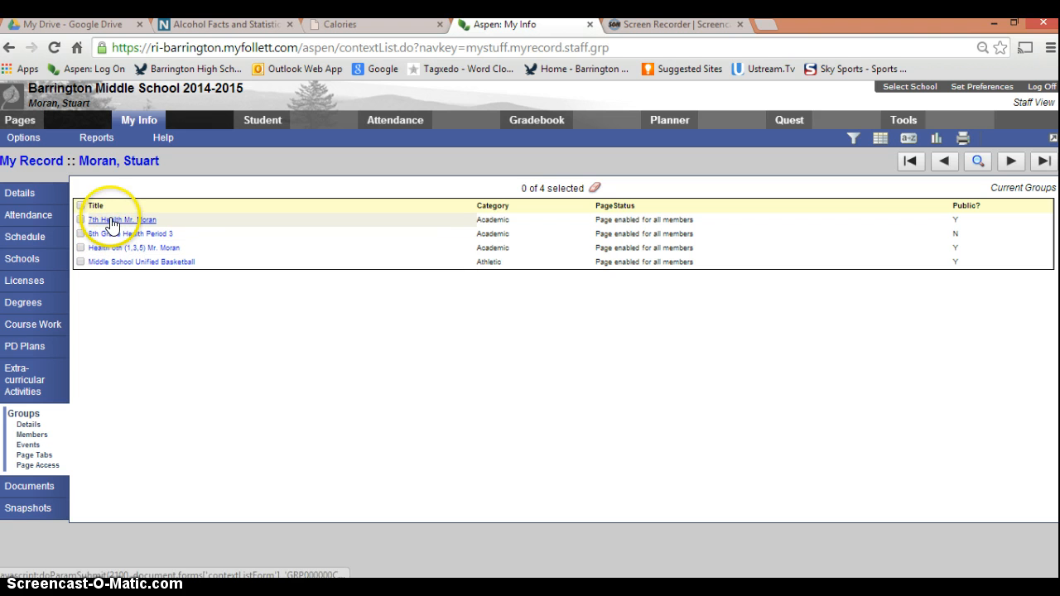
# Step: Add a new group titled "8th Grade Phys. Ed." with the category Academic
pyautogui.click(25, 143)
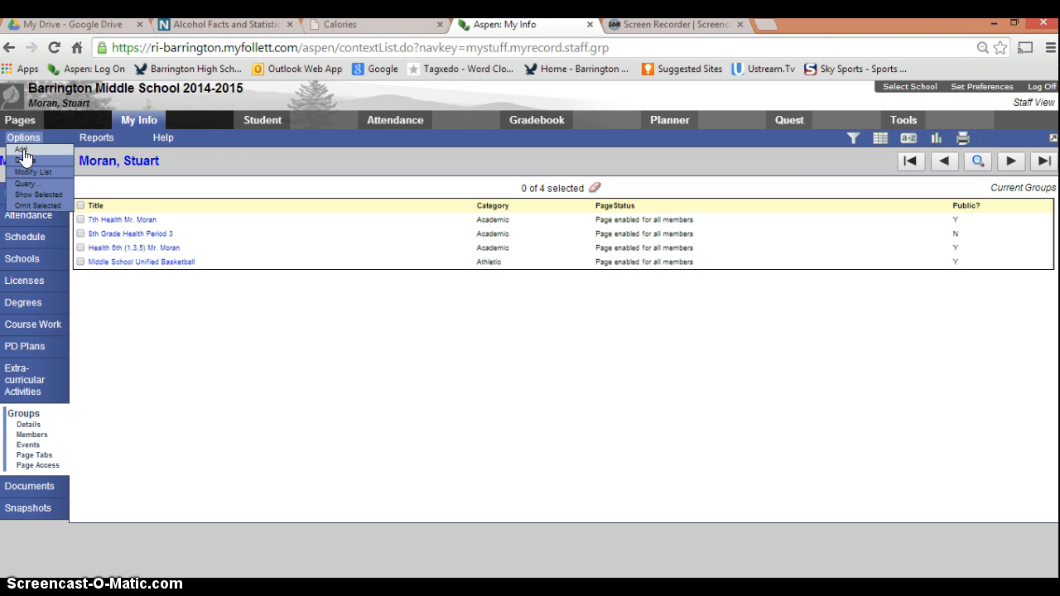
pyautogui.click(23, 151)
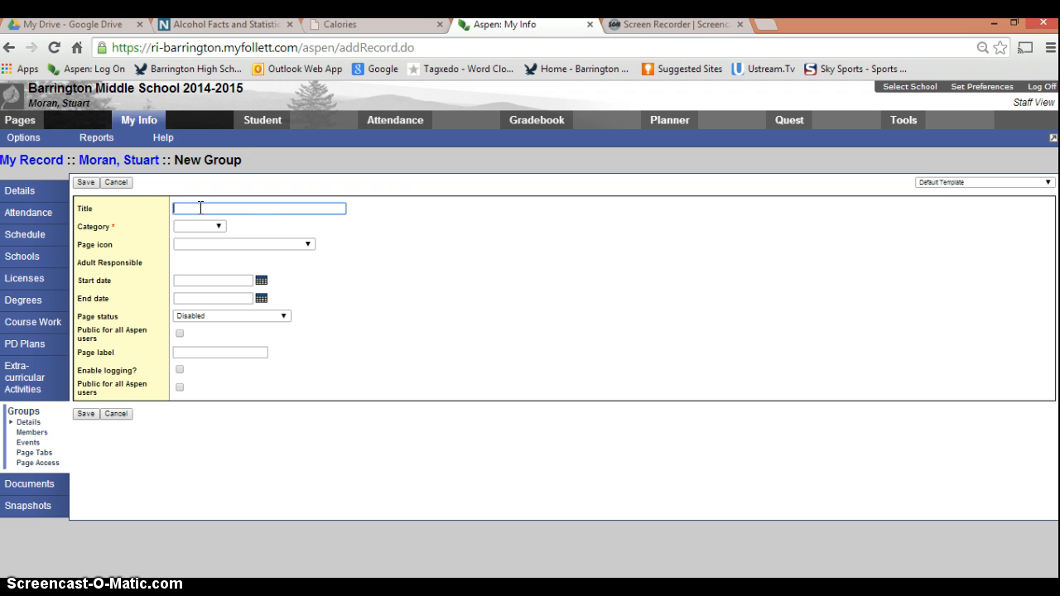
pyautogui.write('8th')
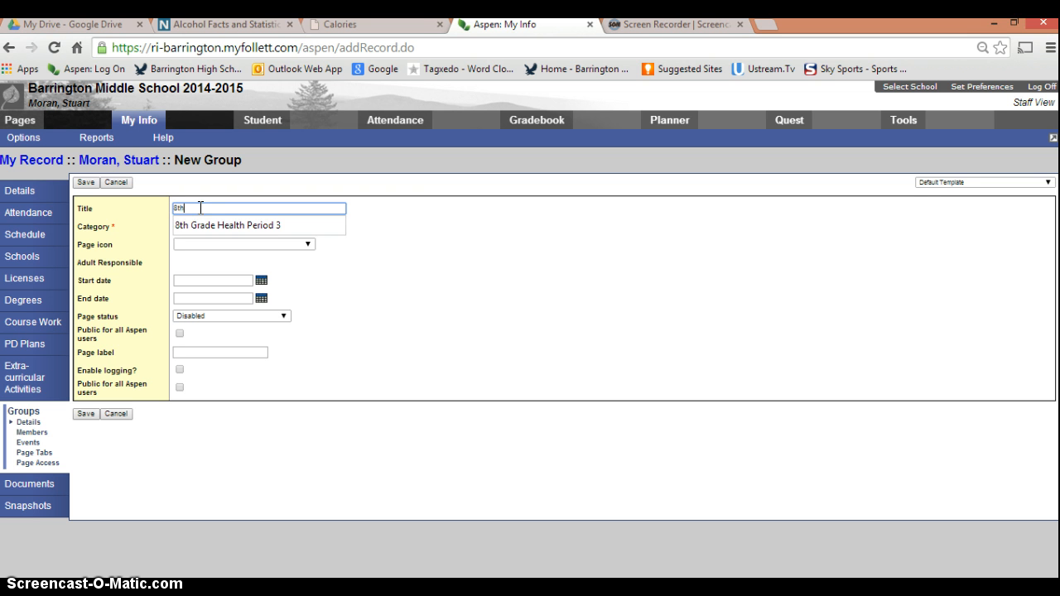
pyautogui.write(' Grade Phys. Ed.')
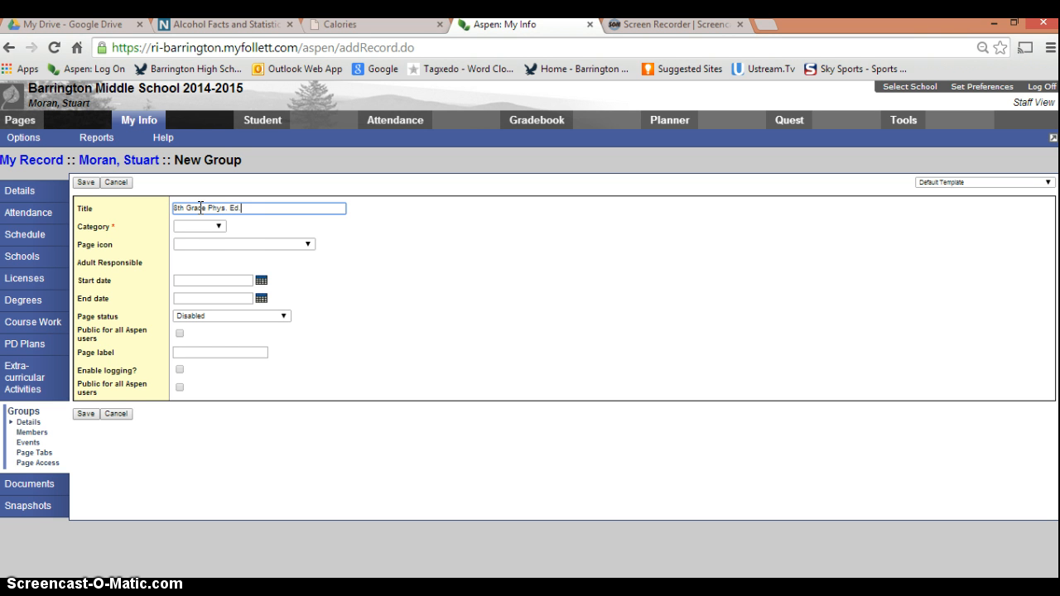
pyautogui.click(219, 227)
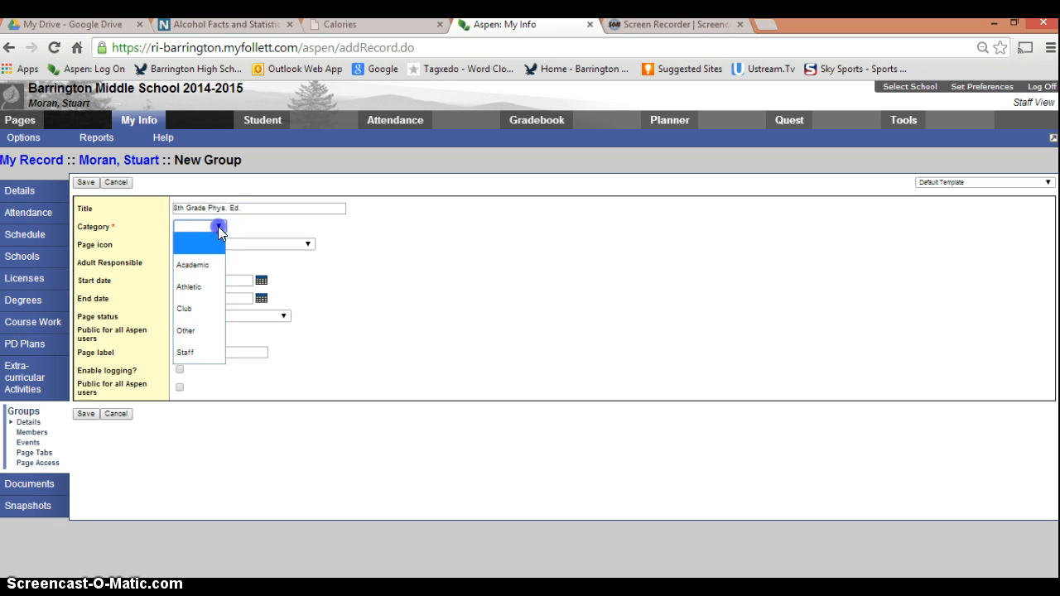
pyautogui.click(197, 267)
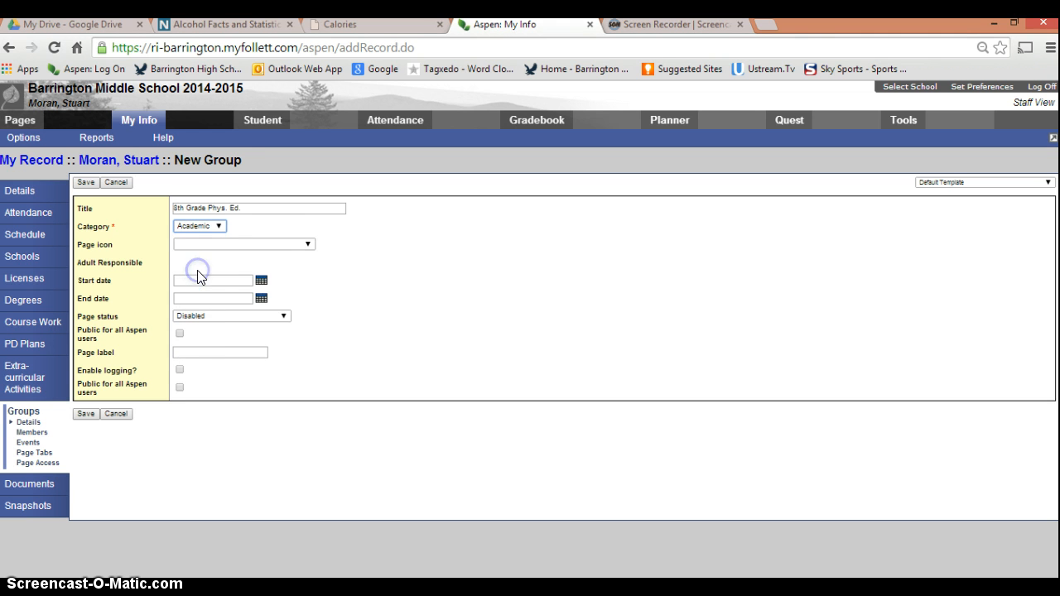
# Step: Choose the sports-physical-education page icon for the new group
pyautogui.click(311, 245)
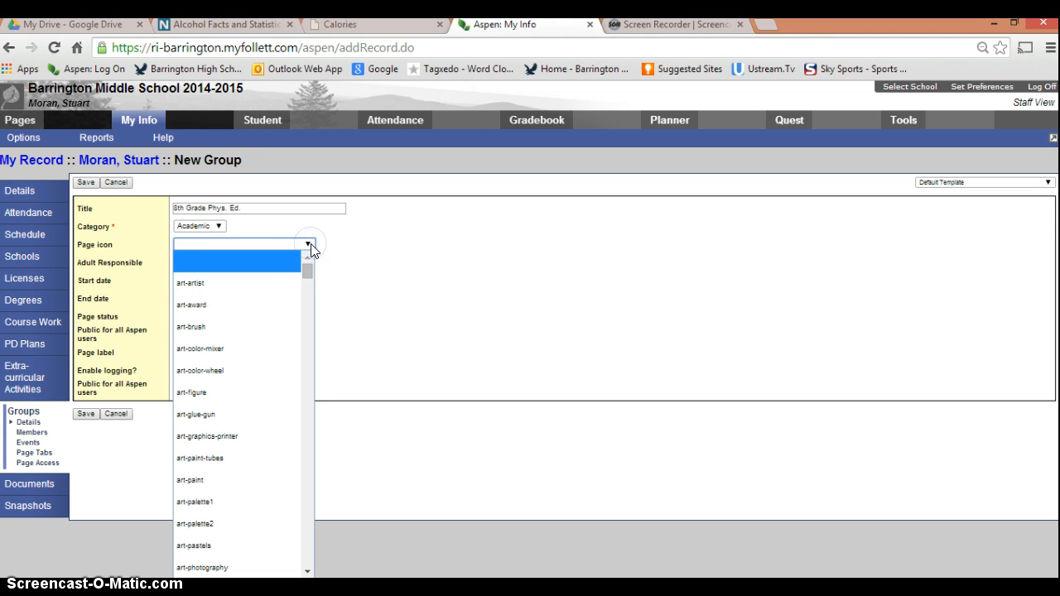
pyautogui.moveTo(308, 273); pyautogui.dragTo(304, 536)
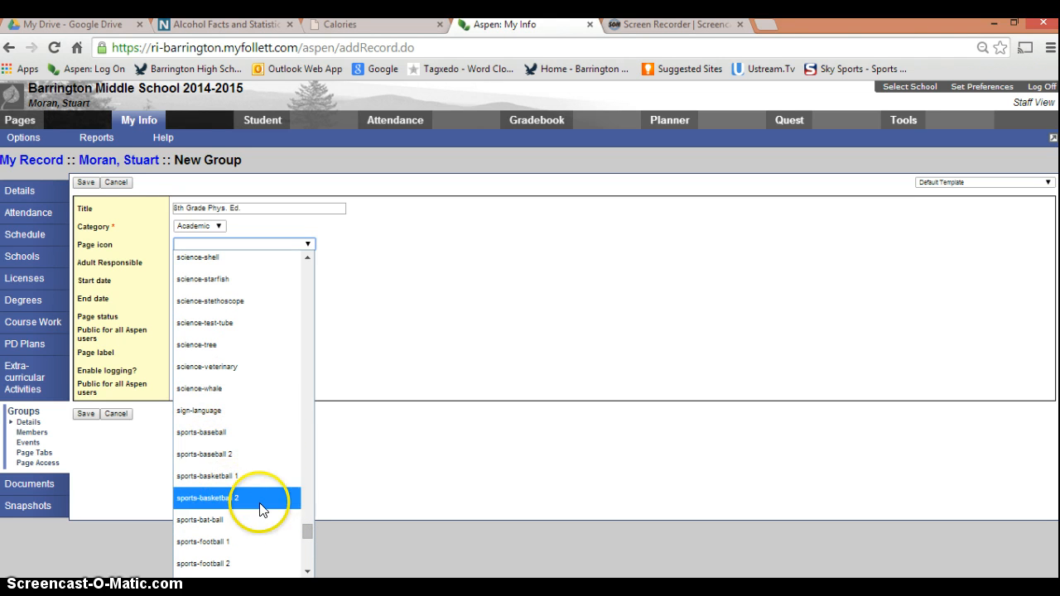
pyautogui.moveTo(306, 532); pyautogui.dragTo(306, 540)
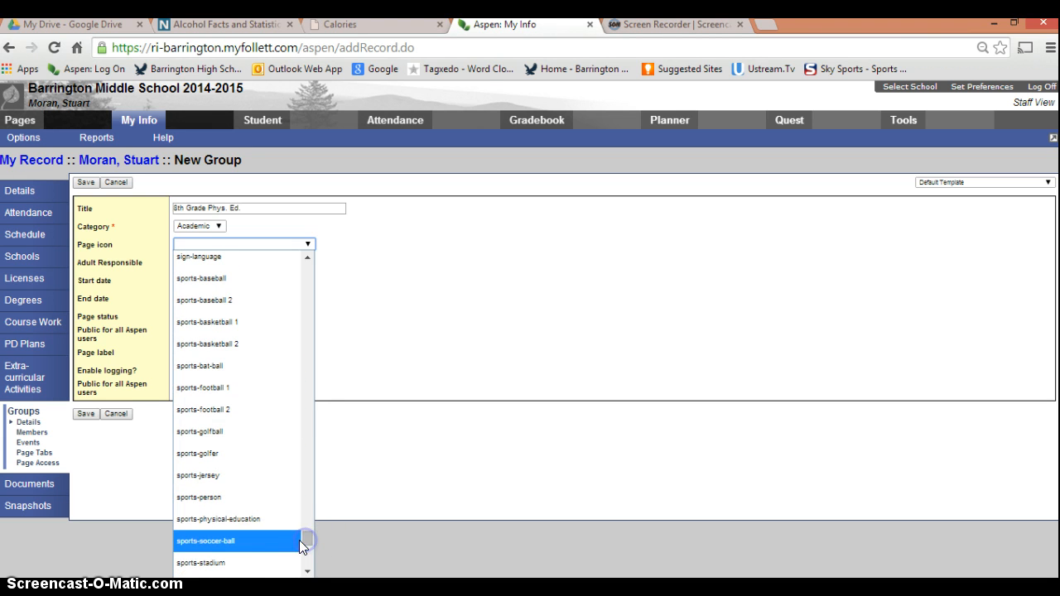
pyautogui.click(246, 515)
pyautogui.click(331, 251)
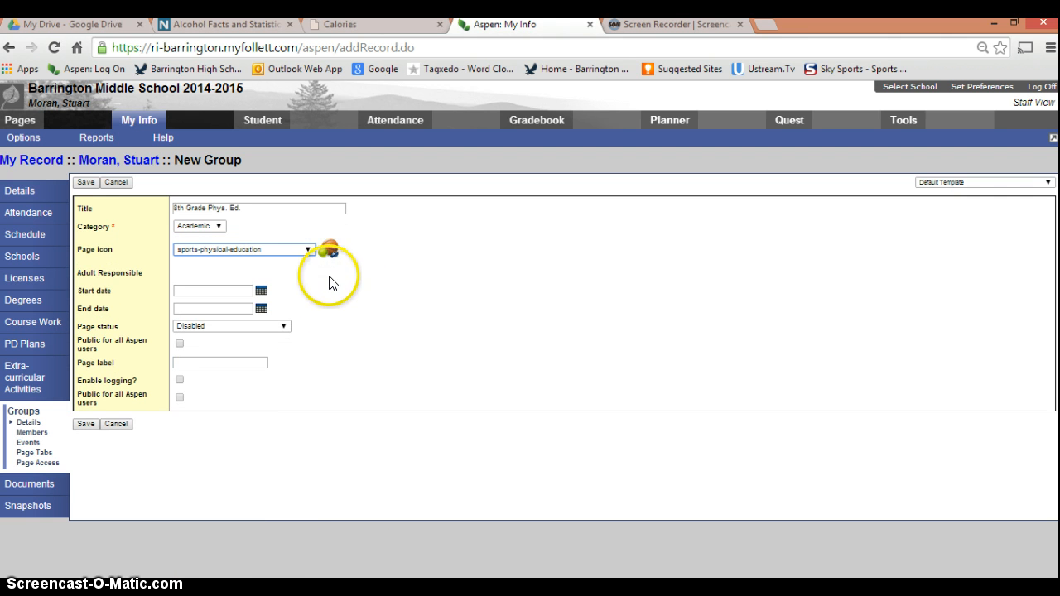
# Step: Set the group's start date to 8/18/2014 and its end date to 8/26/2019
pyautogui.click(261, 291)
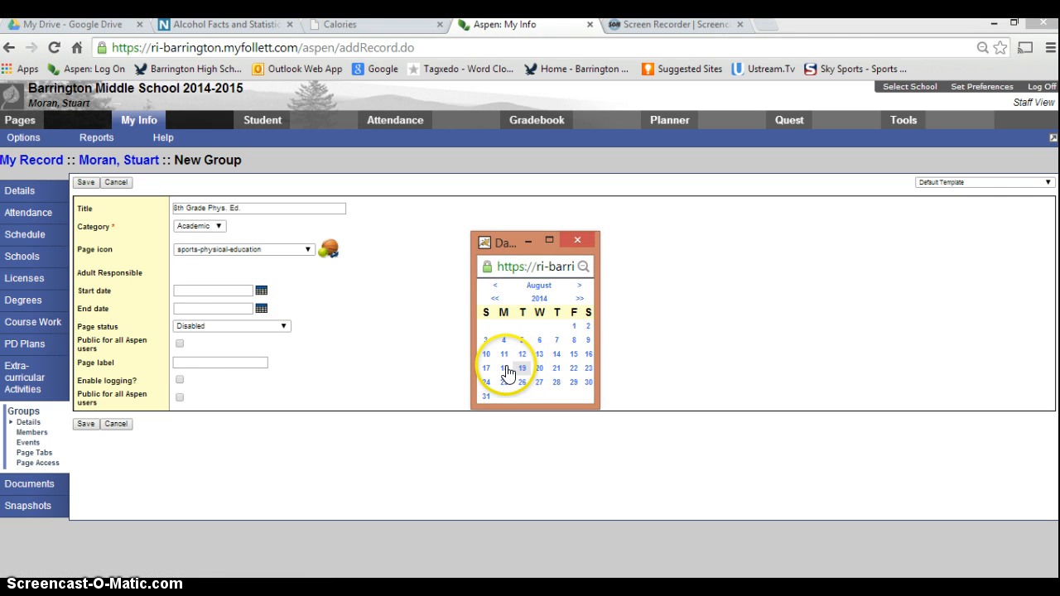
pyautogui.click(505, 368)
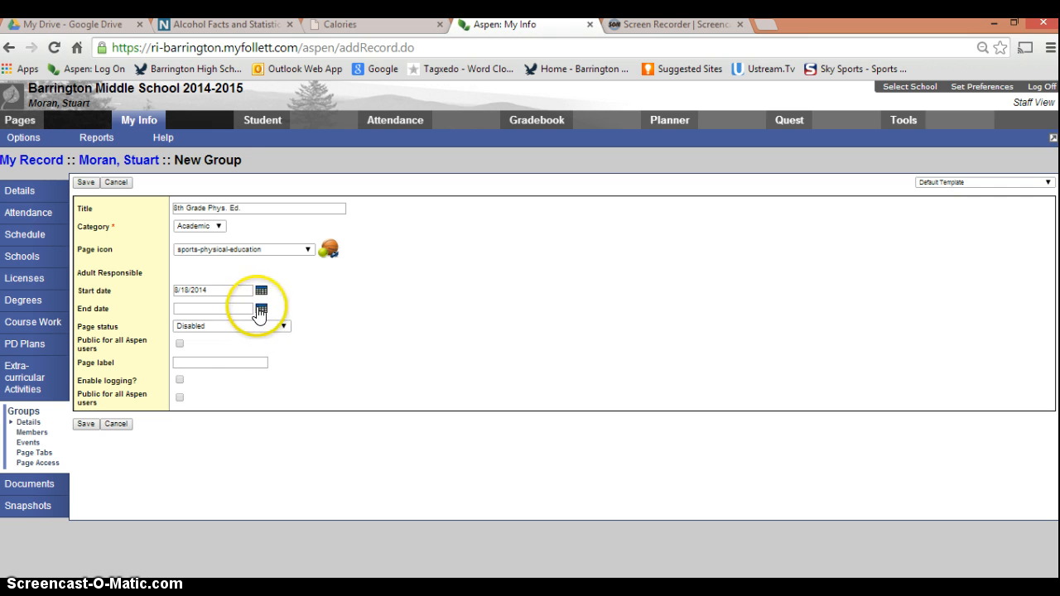
pyautogui.click(261, 308)
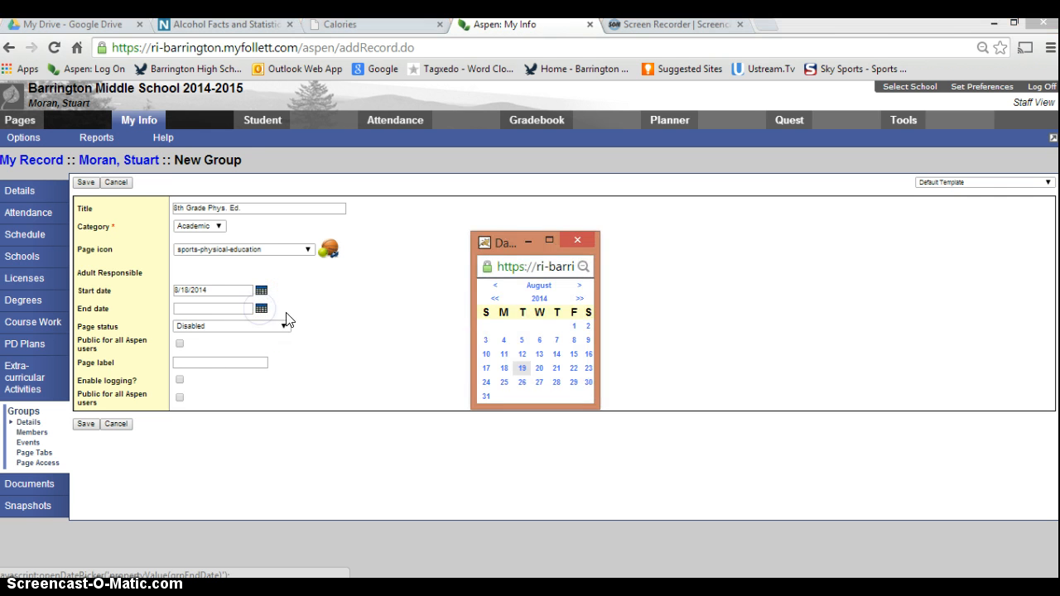
pyautogui.click(580, 300)
pyautogui.click(580, 300)
pyautogui.click(580, 300)
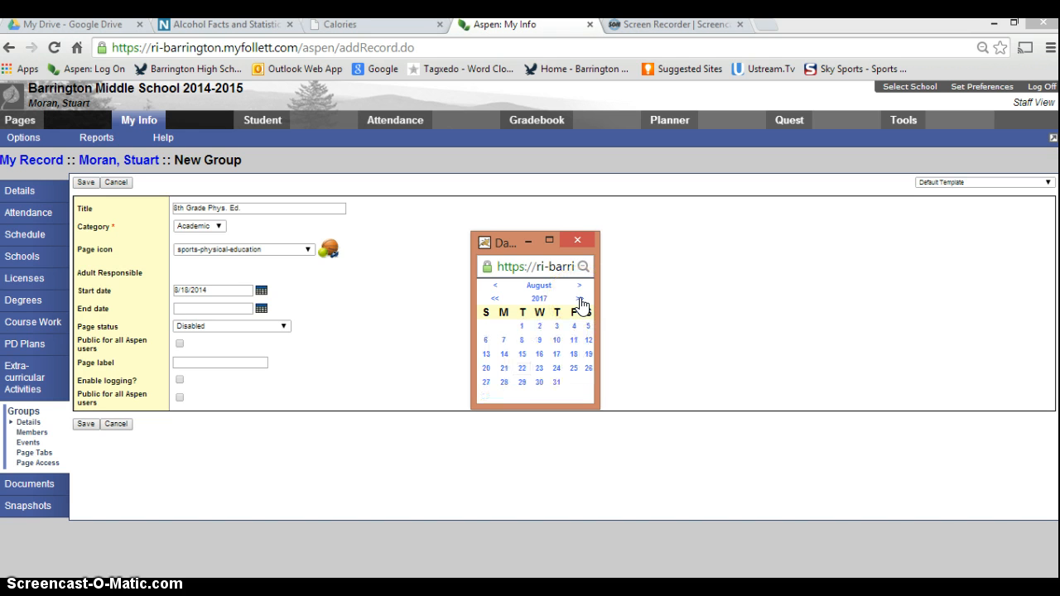
pyautogui.click(579, 300)
pyautogui.click(504, 383)
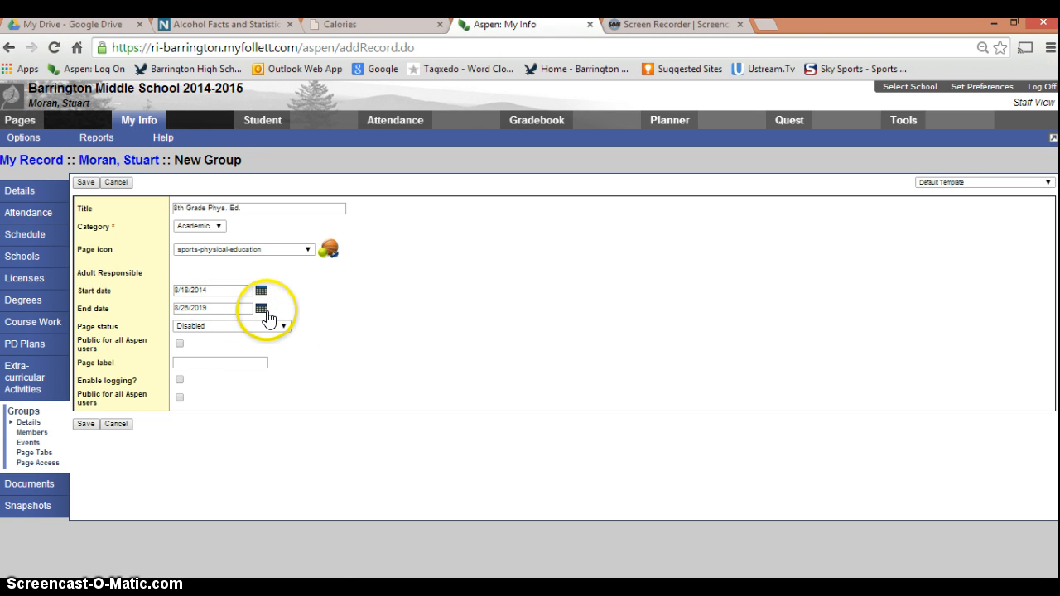
# Step: Set the page status to "Page enabled for all members" and make the group public for all Aspen users
pyautogui.click(285, 327)
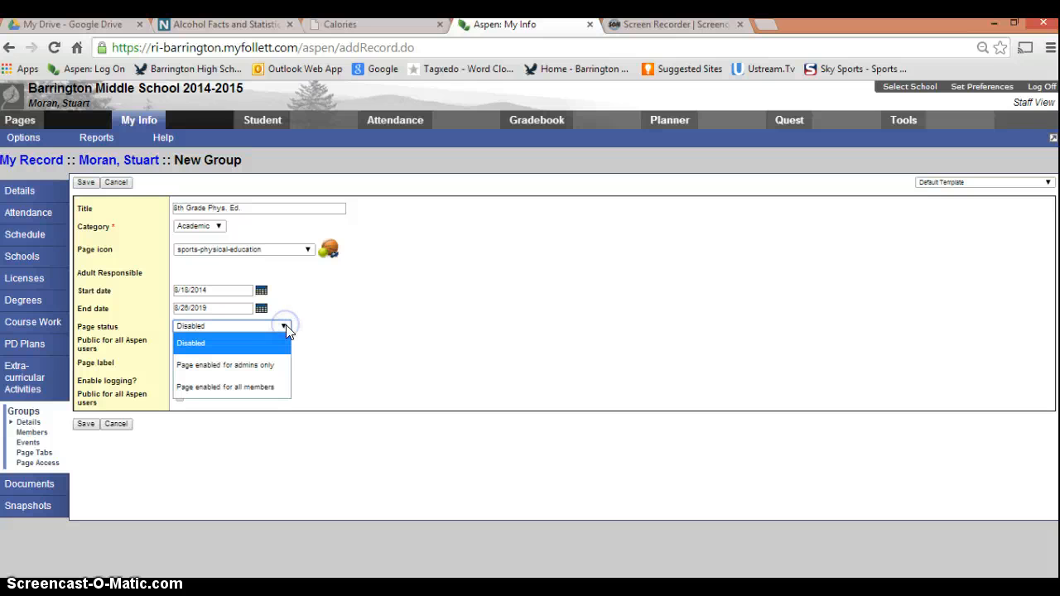
pyautogui.click(258, 386)
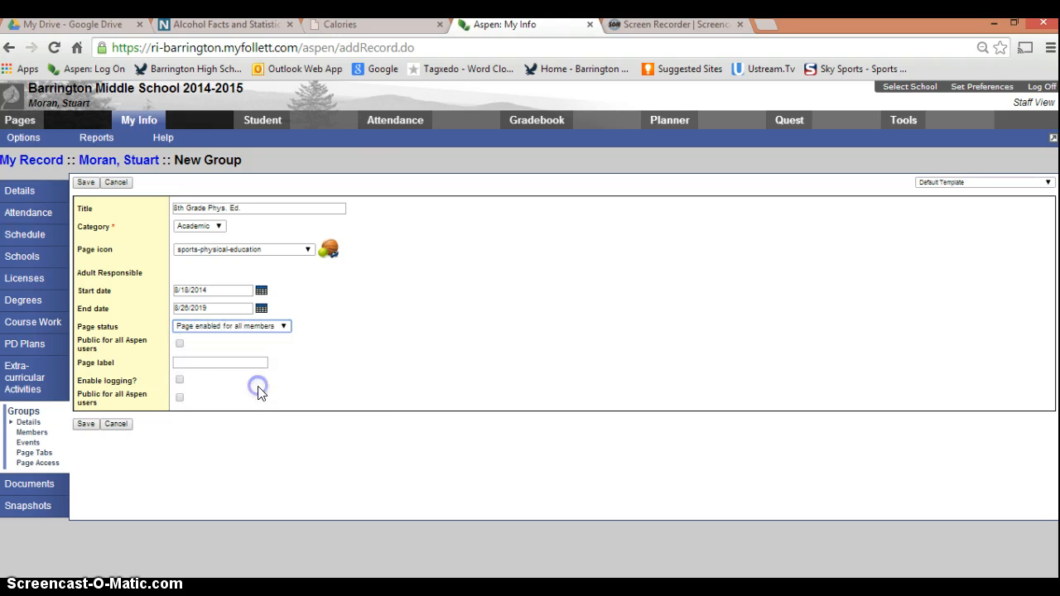
pyautogui.click(182, 352)
pyautogui.click(180, 345)
# Step: Label the group's page "8th Grade Phys. Ed.", enable logging, and save the group
pyautogui.click(181, 363)
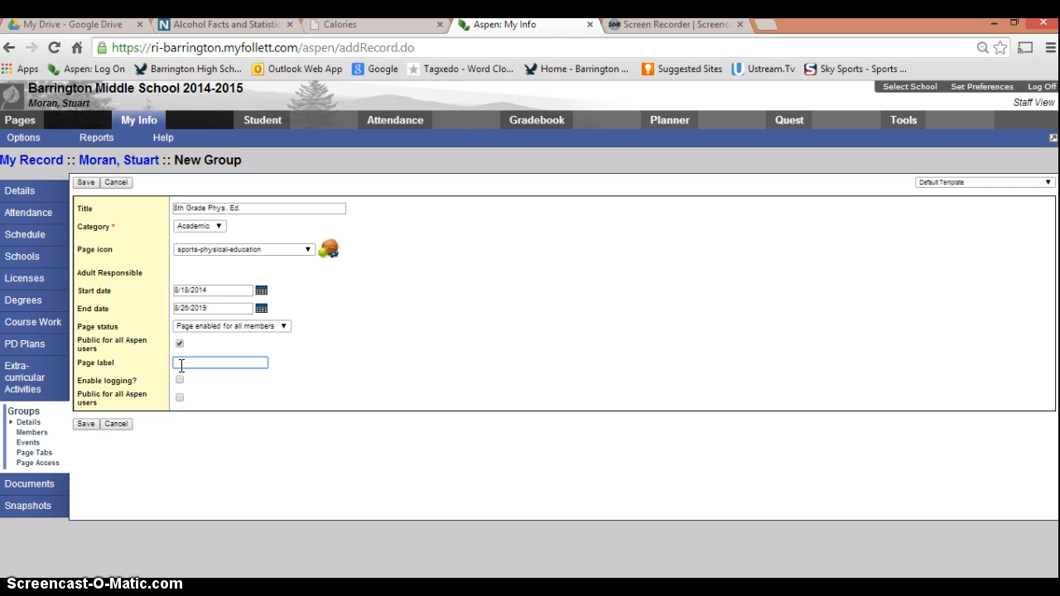
pyautogui.write('8th Grade Phys. Ed.')
pyautogui.click(180, 381)
pyautogui.click(181, 401)
pyautogui.click(86, 424)
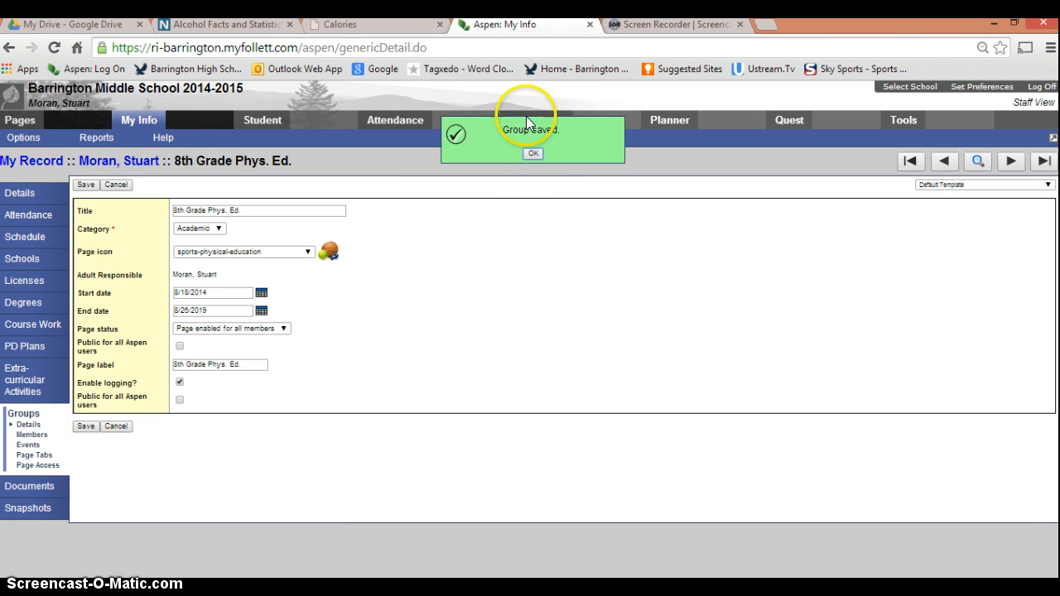
pyautogui.click(531, 154)
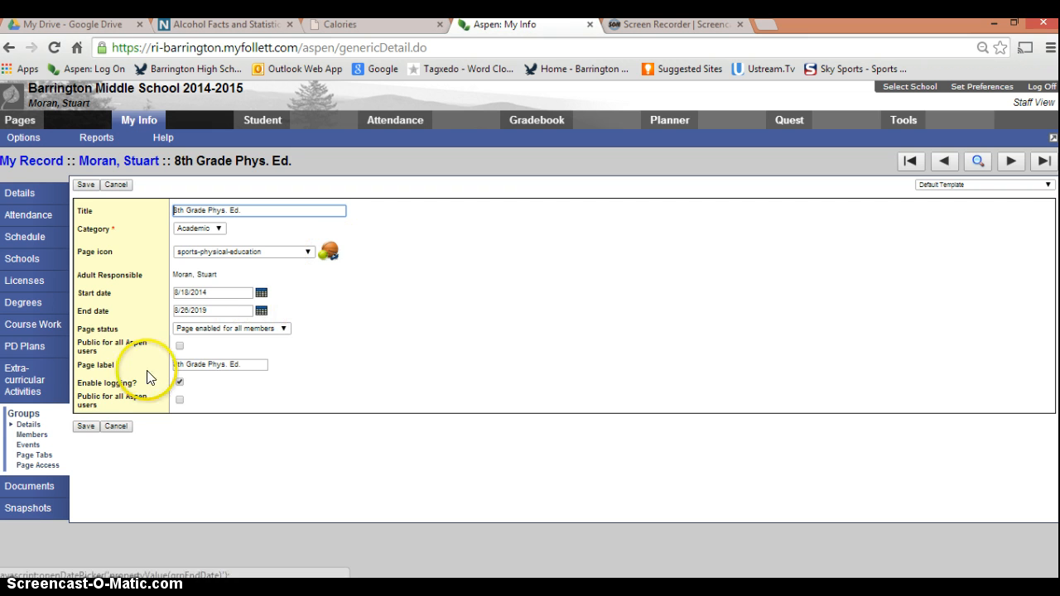
# Step: Return to the list of current groups and log off from the session
pyautogui.click(24, 414)
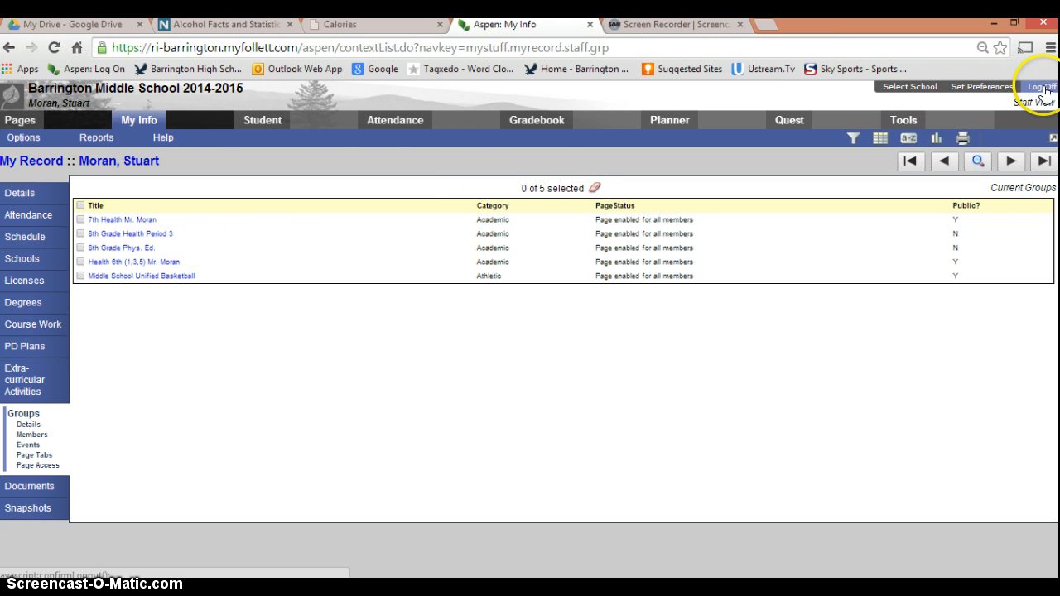
pyautogui.click(1042, 88)
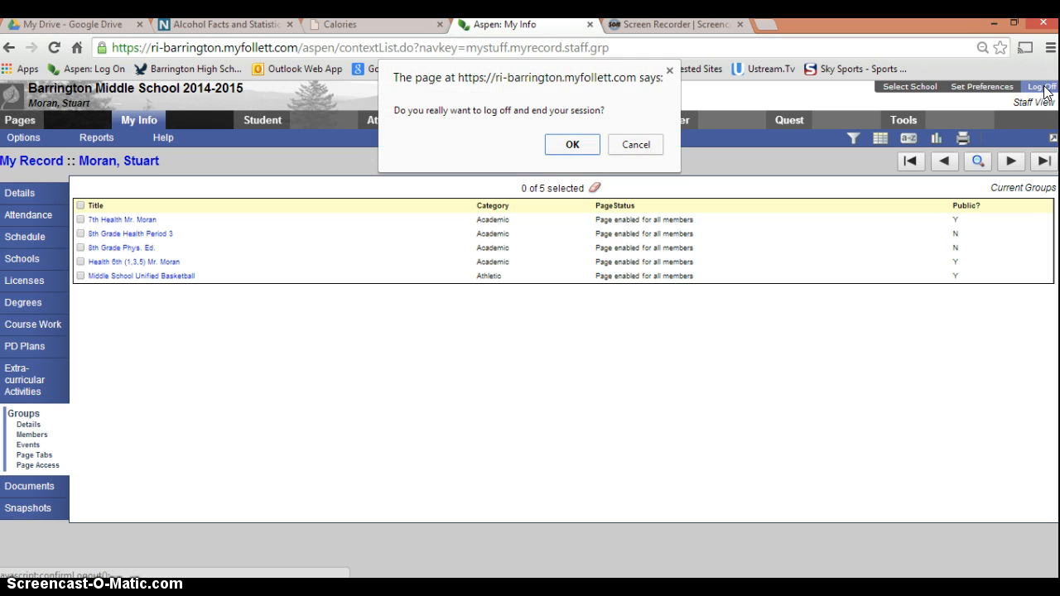
pyautogui.click(571, 145)
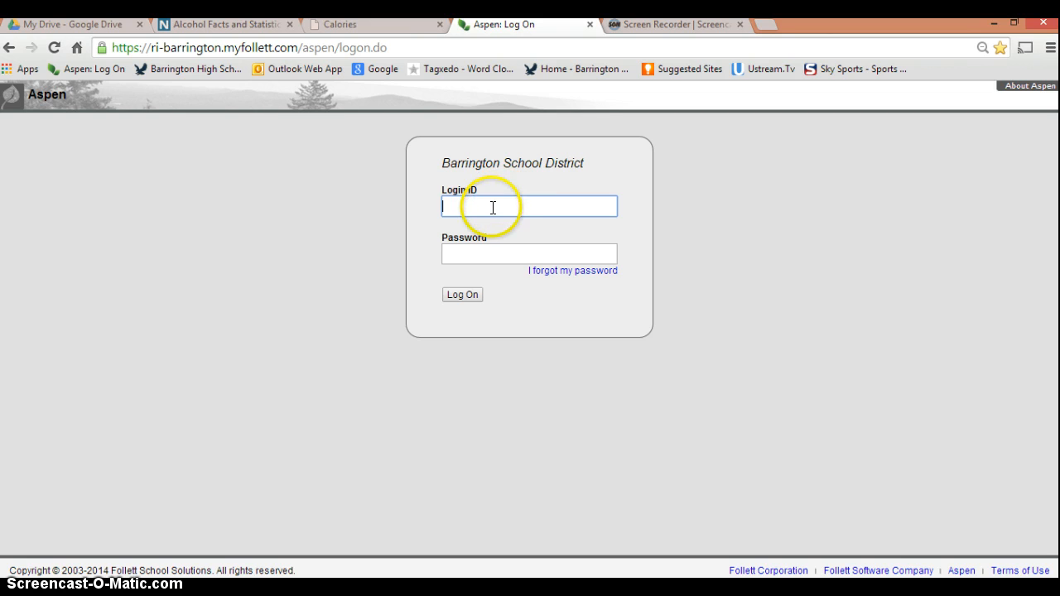
# Step: Log back on with the staff login ID and the account password
pyautogui.write('mor')
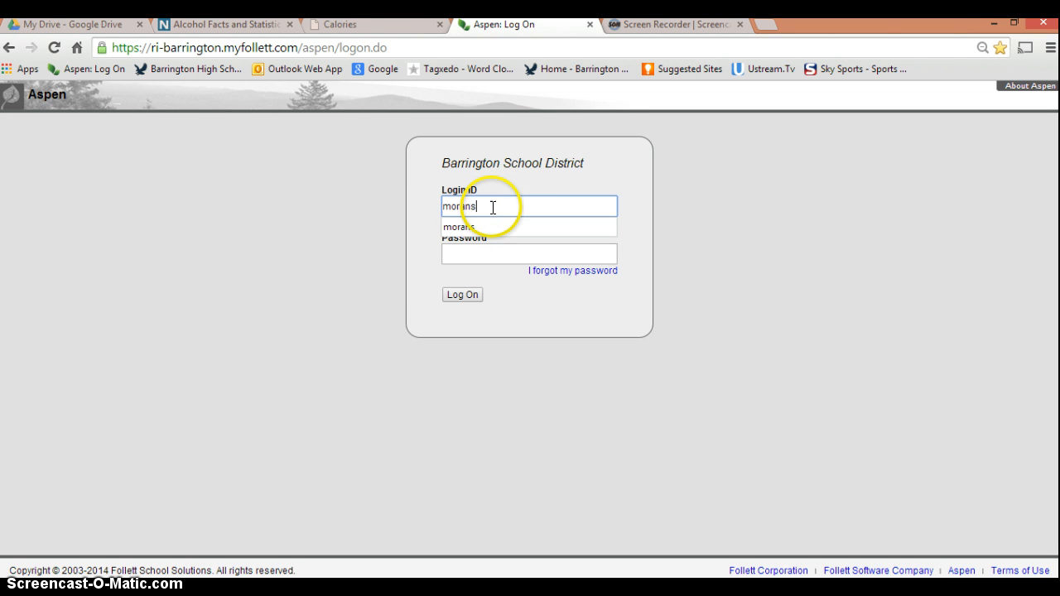
pyautogui.write('ans')
pyautogui.press('Tab')
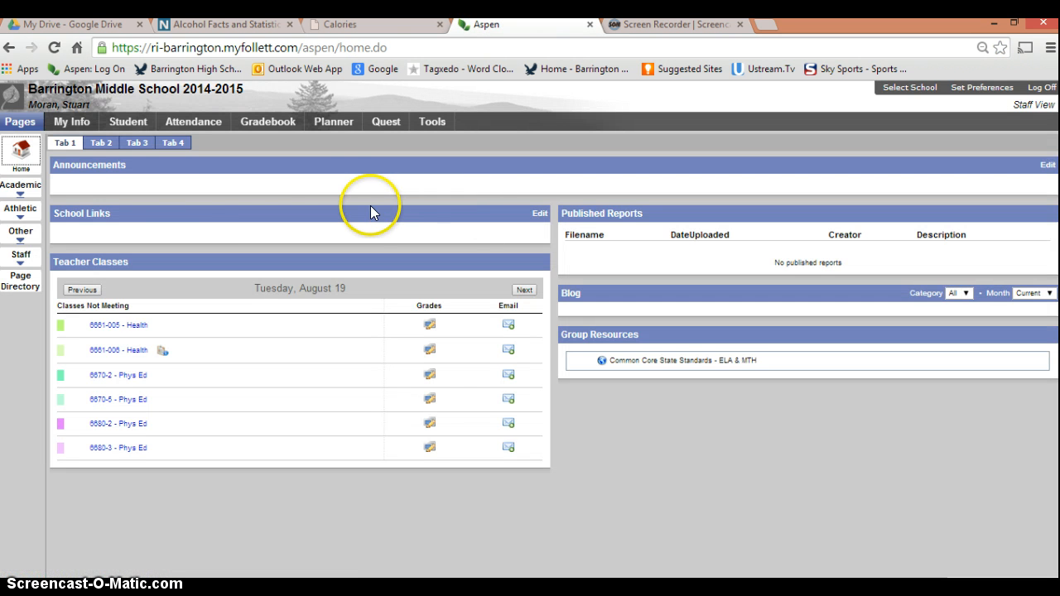
# Step: Open the 6th Health page from the Academic pages and switch it to page editing
pyautogui.click(21, 189)
pyautogui.click(21, 207)
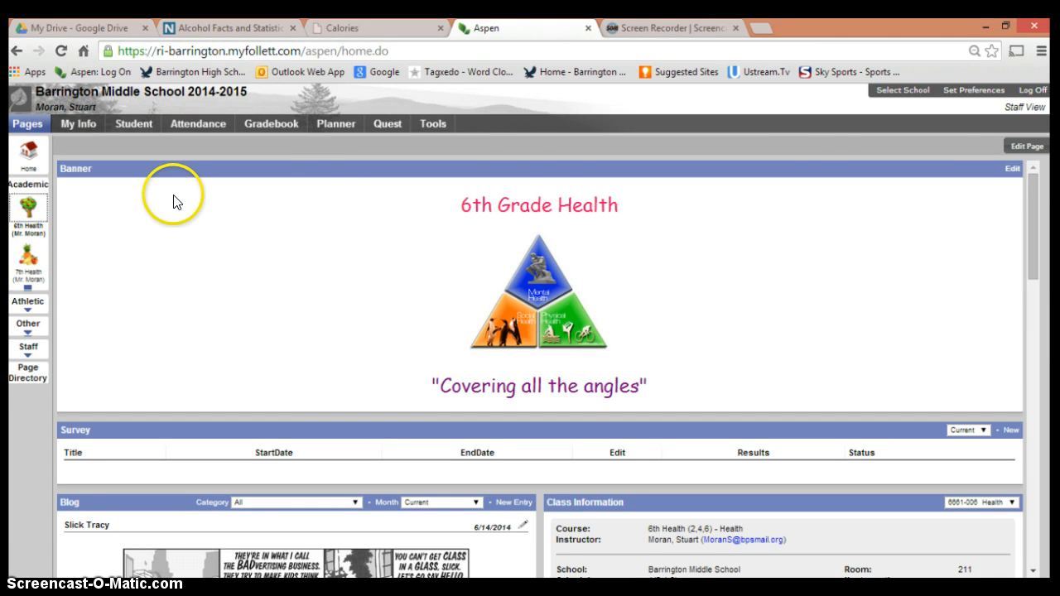
pyautogui.click(1026, 147)
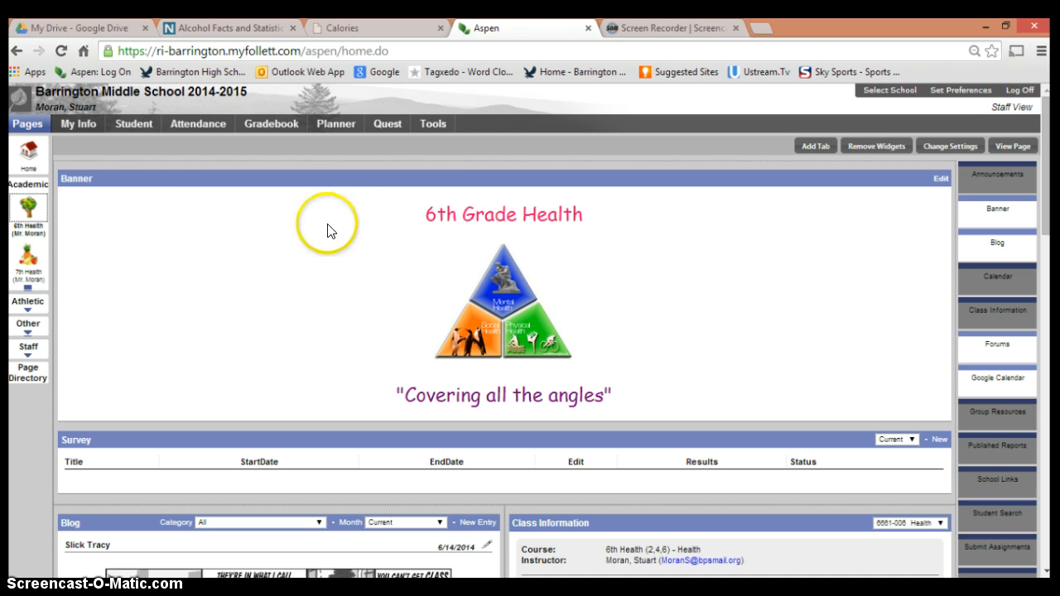
# Step: Add a second Banner widget between the existing banner and the Survey widget, and open its content for editing
pyautogui.click(1004, 219)
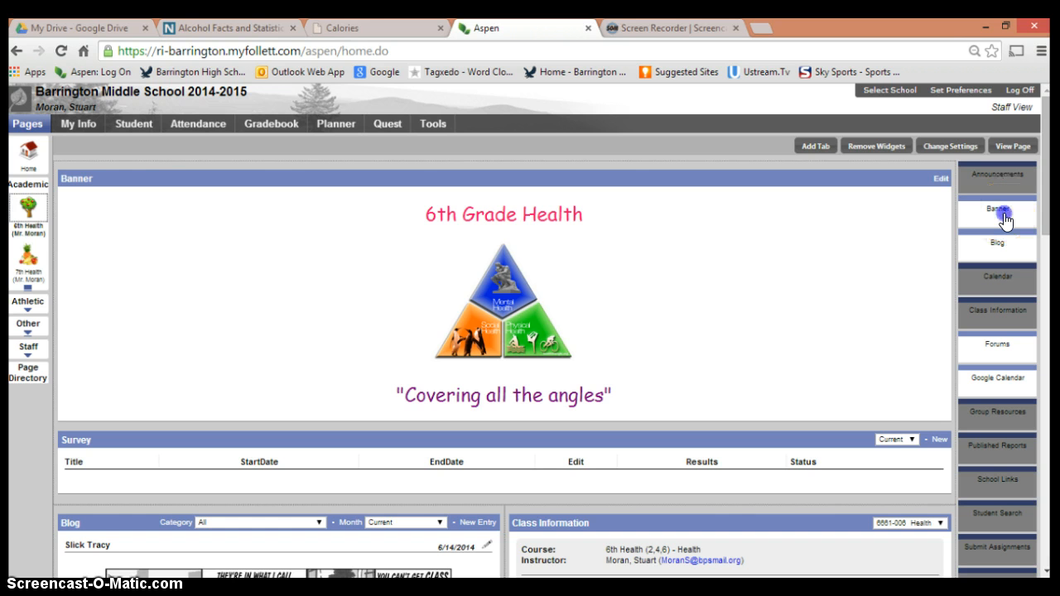
pyautogui.moveTo(1004, 219); pyautogui.dragTo(449, 435)
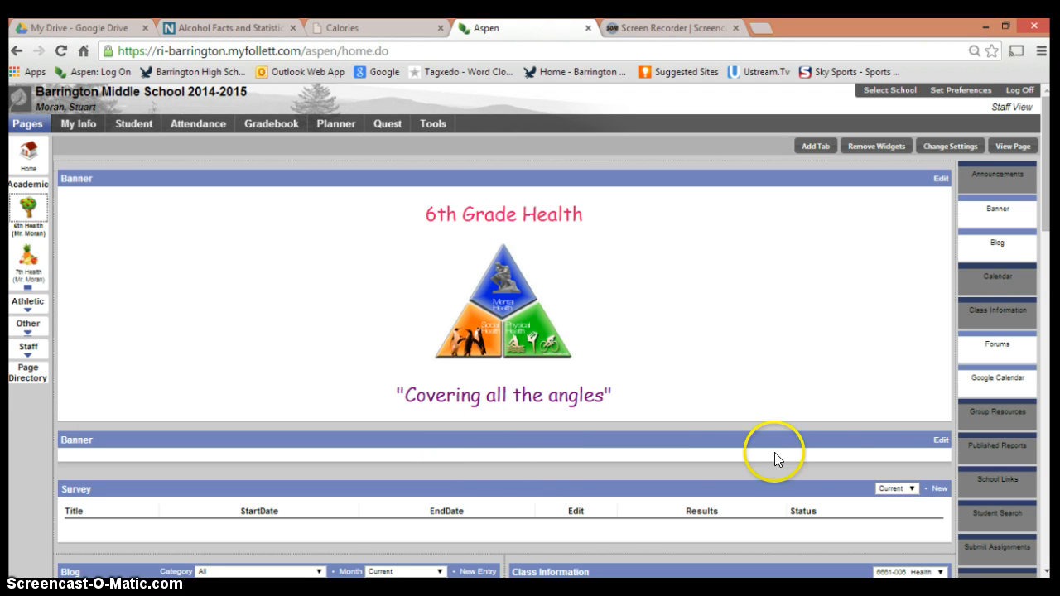
pyautogui.click(941, 441)
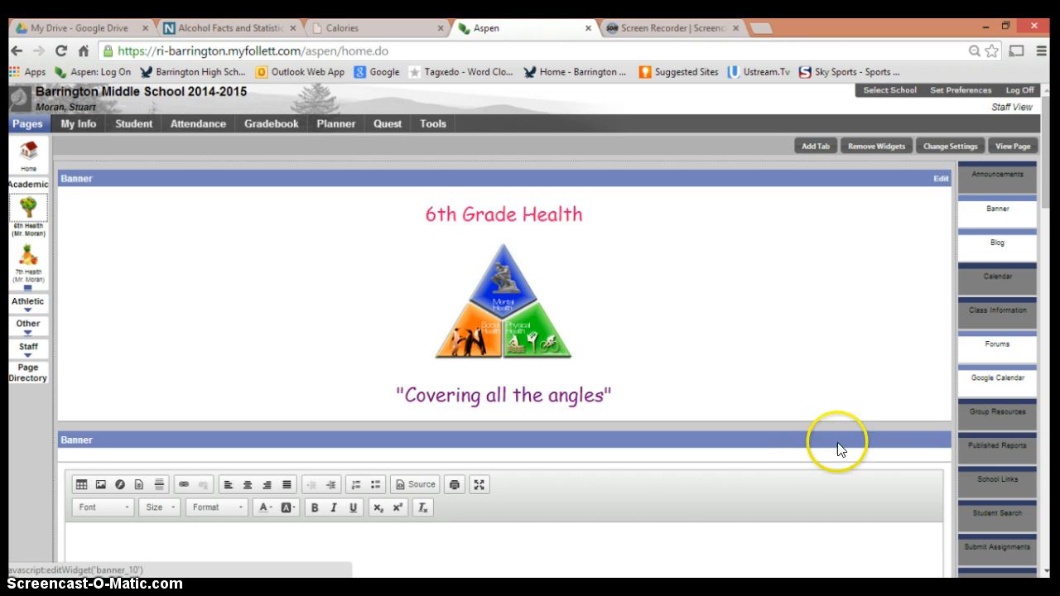
# Step: Remove the second Banner widget and the Survey widget from the 6th Health page, confirming the removal
pyautogui.click(875, 150)
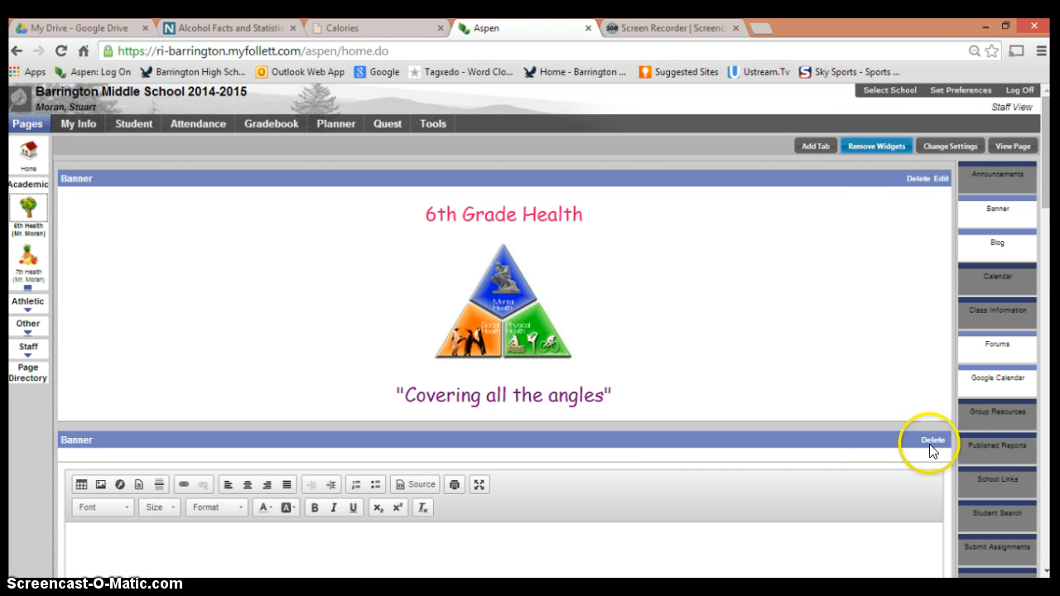
pyautogui.click(876, 149)
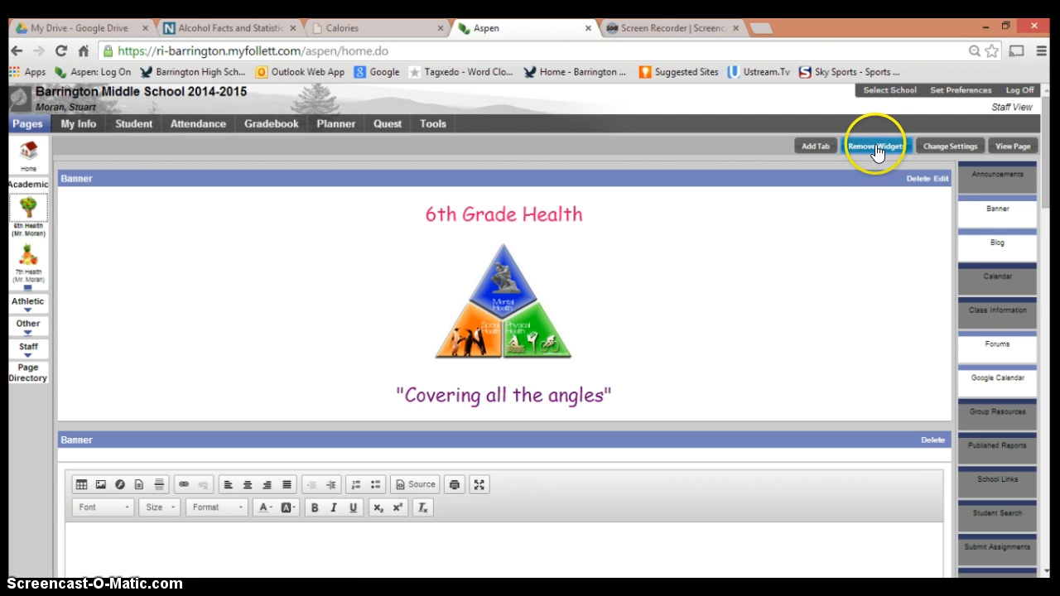
pyautogui.click(932, 441)
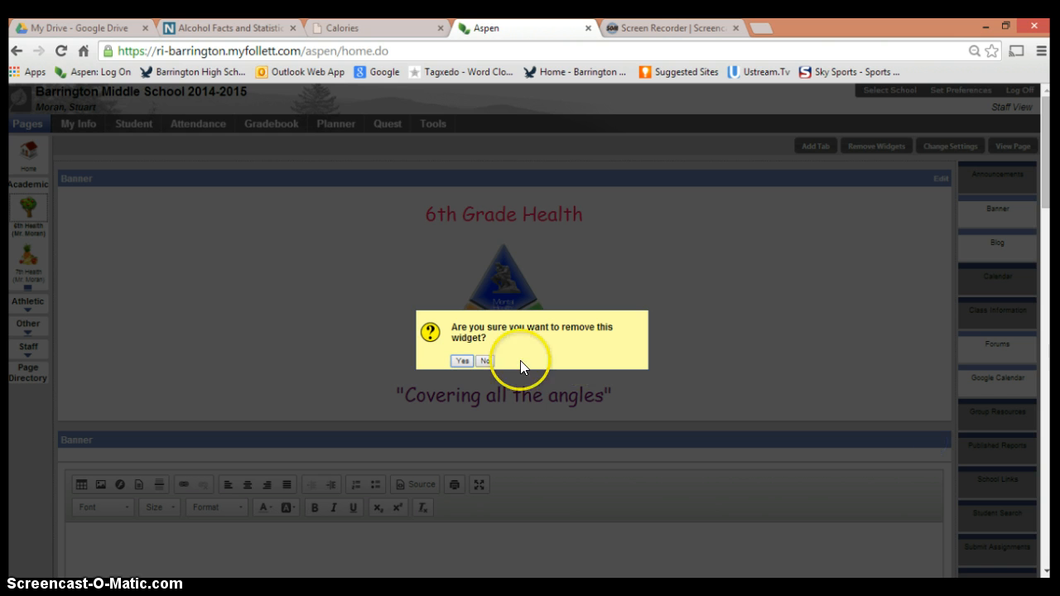
pyautogui.click(462, 361)
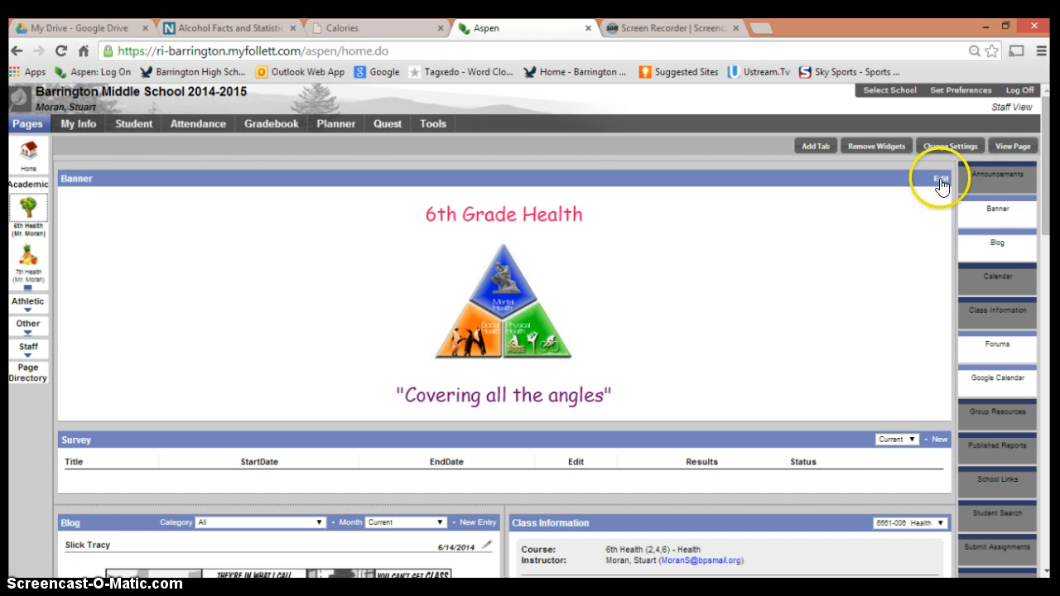
pyautogui.click(885, 148)
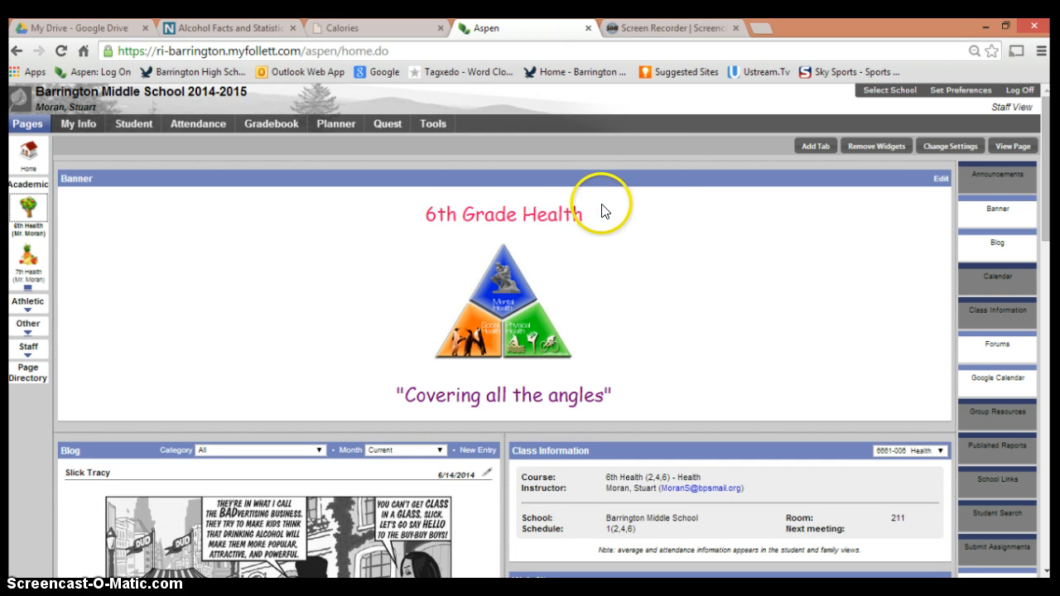
# Step: Open the remaining banner's content for editing and retype the word "Health" in its "6th Grade Health" heading
pyautogui.click(940, 179)
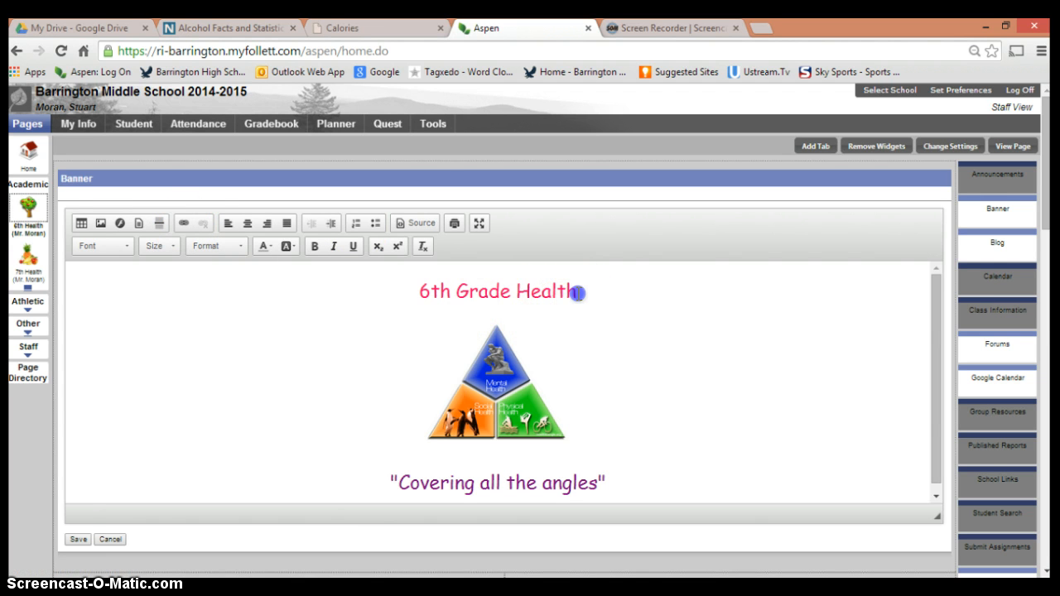
pyautogui.moveTo(577, 291); pyautogui.dragTo(519, 291)
pyautogui.press('BackSpace')
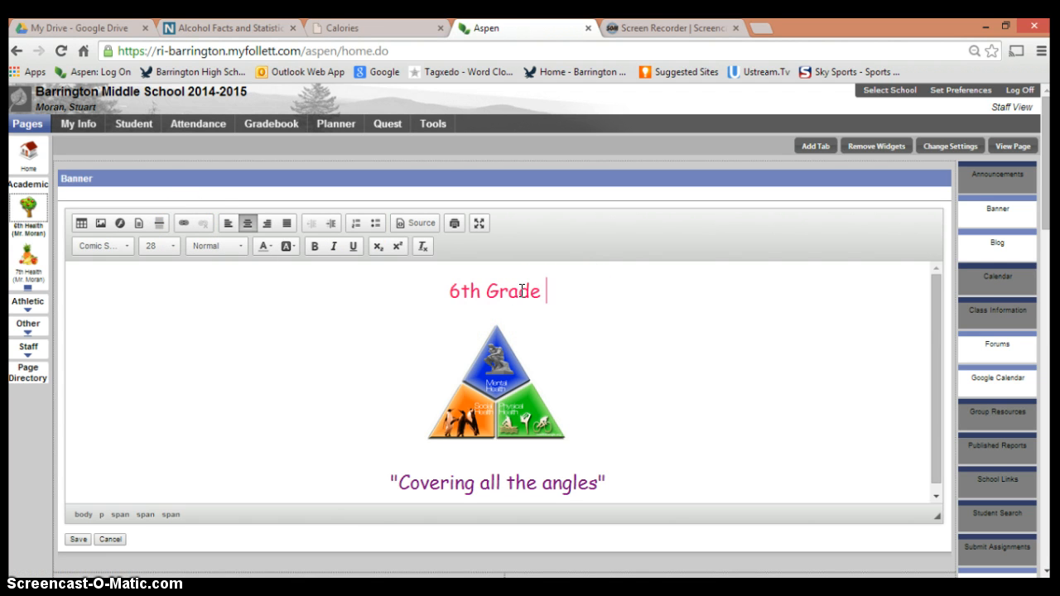
pyautogui.write('Health')
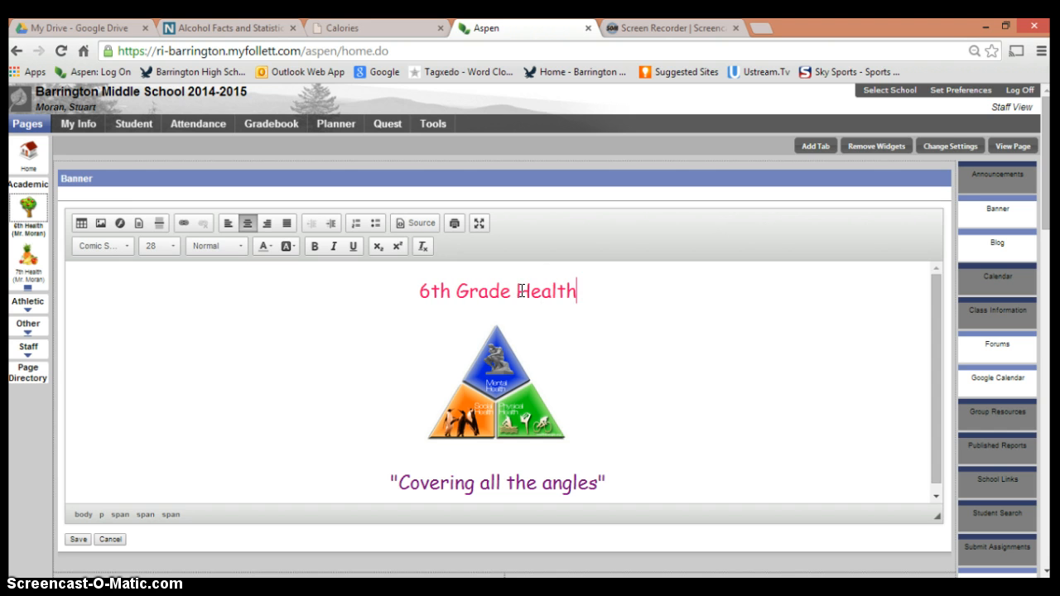
# Step: Change the font of the banner's "6th Grade Health" heading to Georgia
pyautogui.click(581, 299)
pyautogui.moveTo(582, 299); pyautogui.dragTo(421, 294)
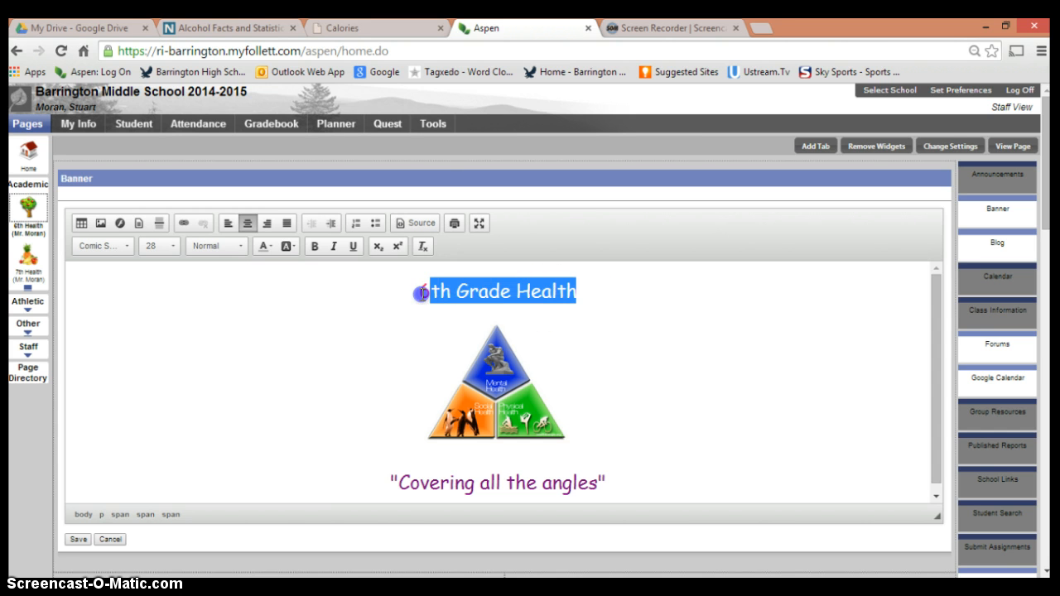
pyautogui.click(128, 246)
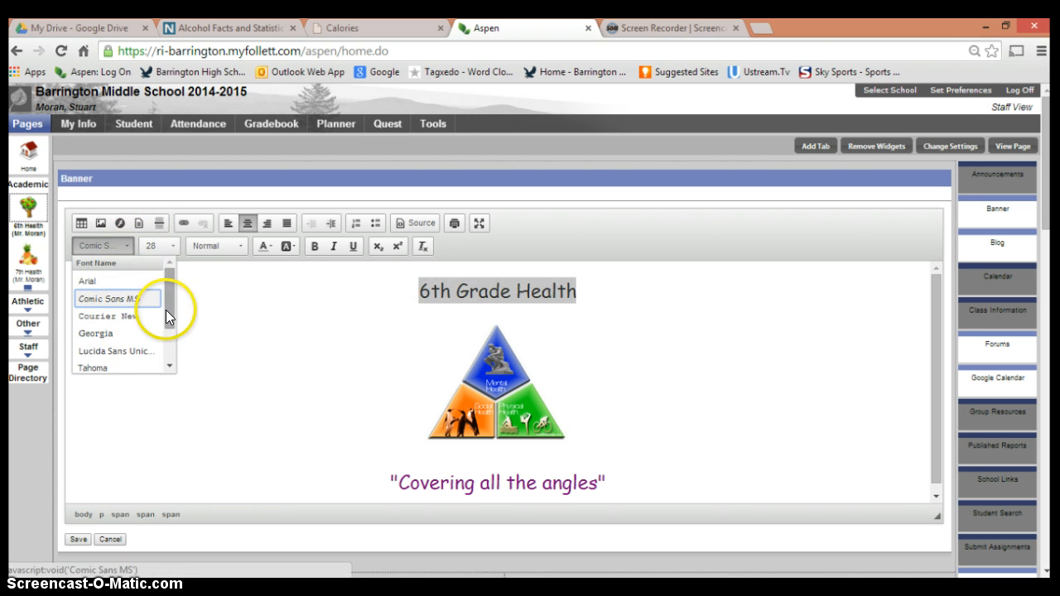
pyautogui.moveTo(166, 310)
pyautogui.mouseDown()
pyautogui.moveTo(168, 350)
pyautogui.moveTo(165, 309)
pyautogui.mouseUp()
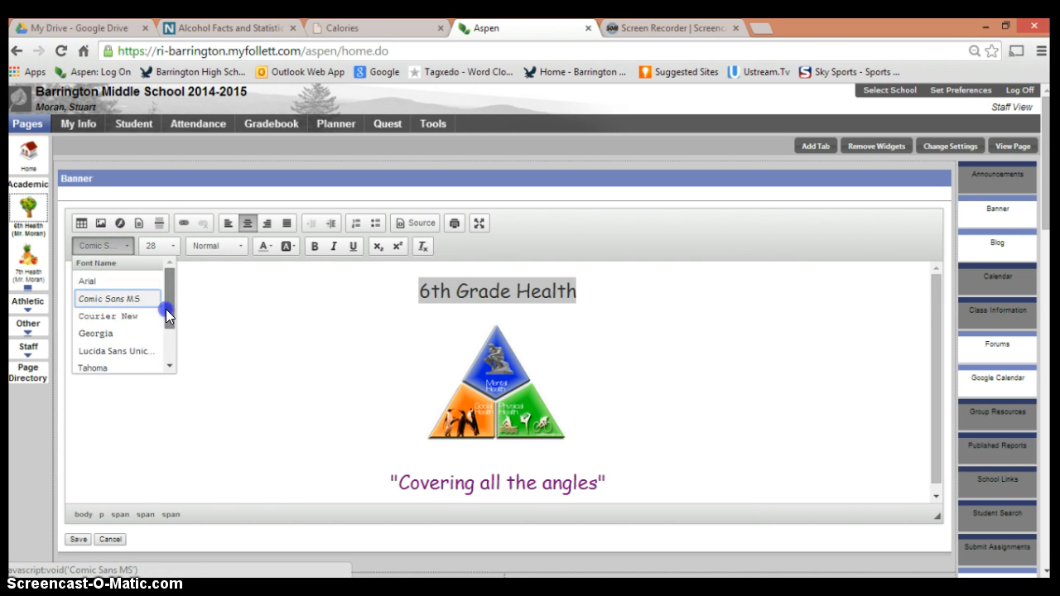
pyautogui.click(98, 335)
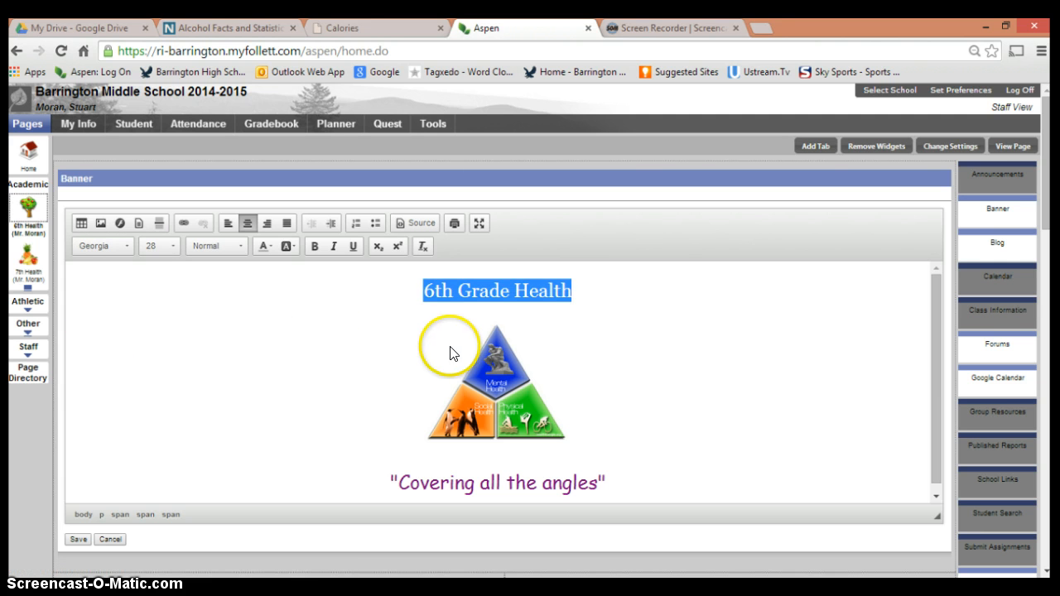
pyautogui.click(570, 324)
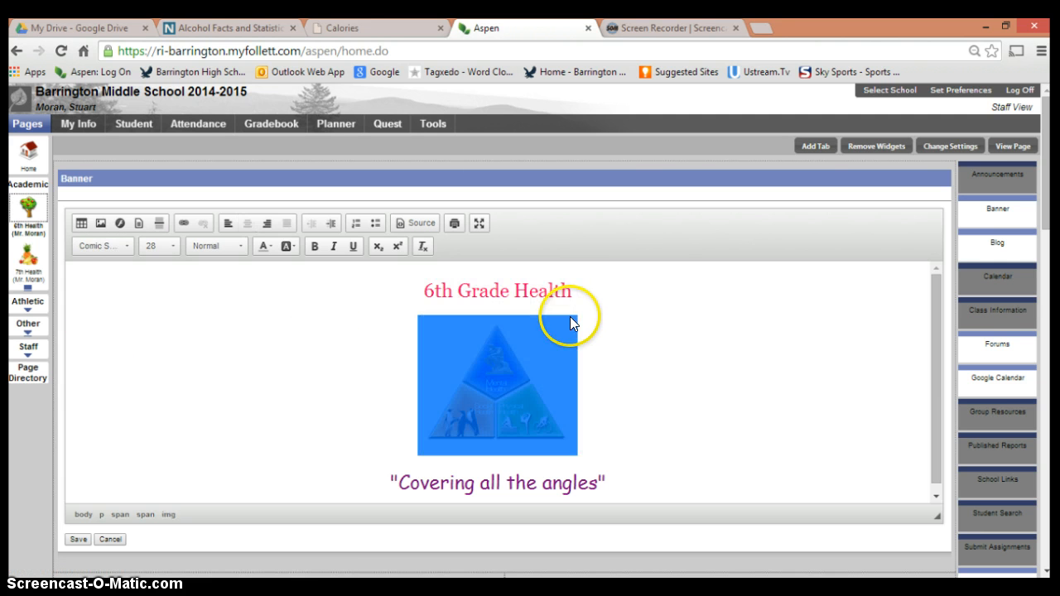
pyautogui.click(616, 354)
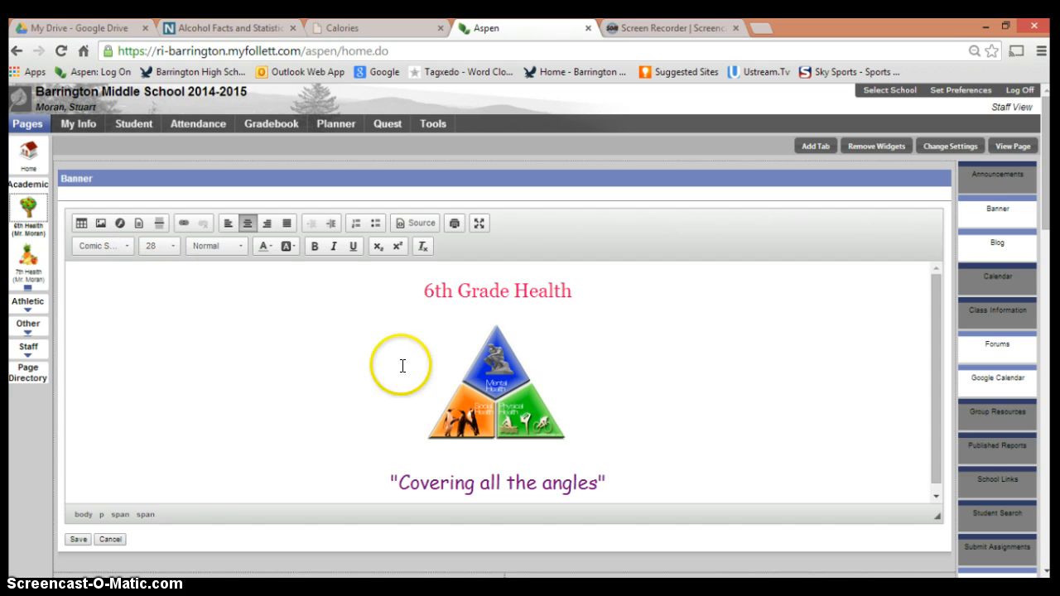
# Step: Review the triangle image's properties and the options for replacing it from stored resources or from the computer, leaving without choosing a file
pyautogui.doubleClick(502, 389)
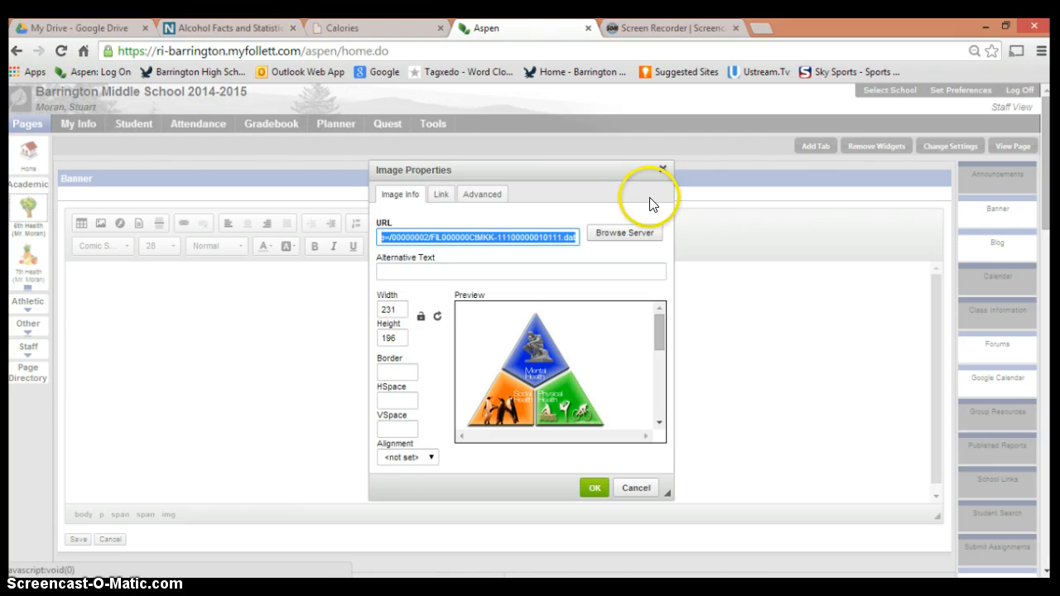
pyautogui.click(663, 169)
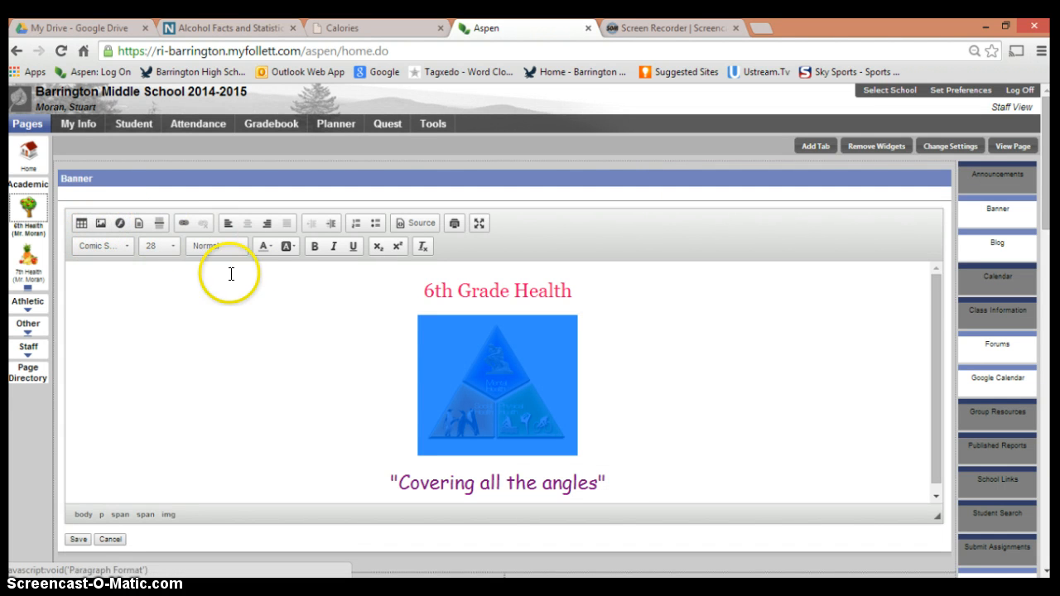
pyautogui.click(100, 223)
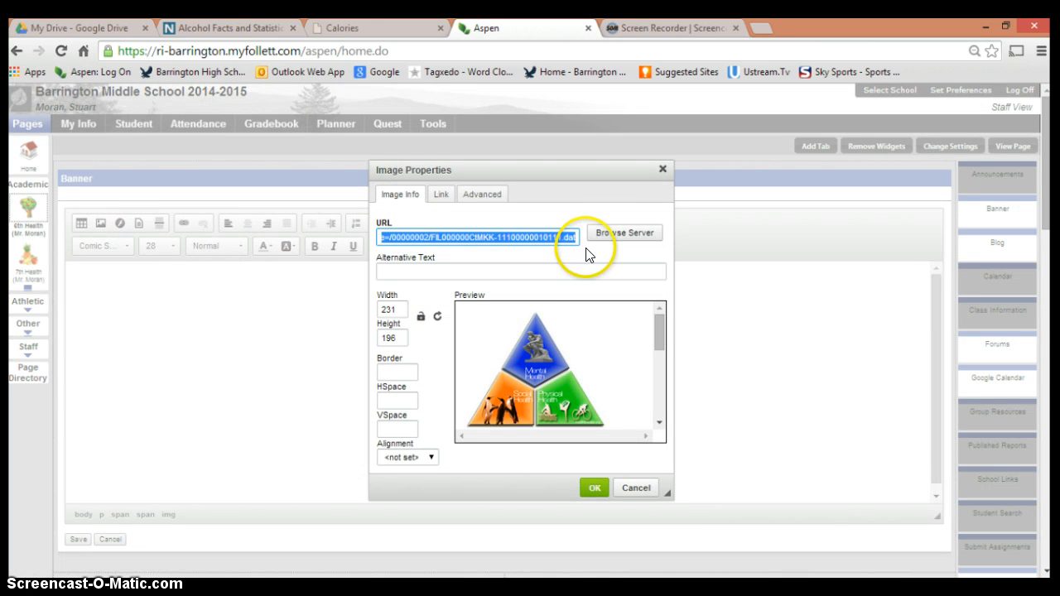
pyautogui.click(613, 235)
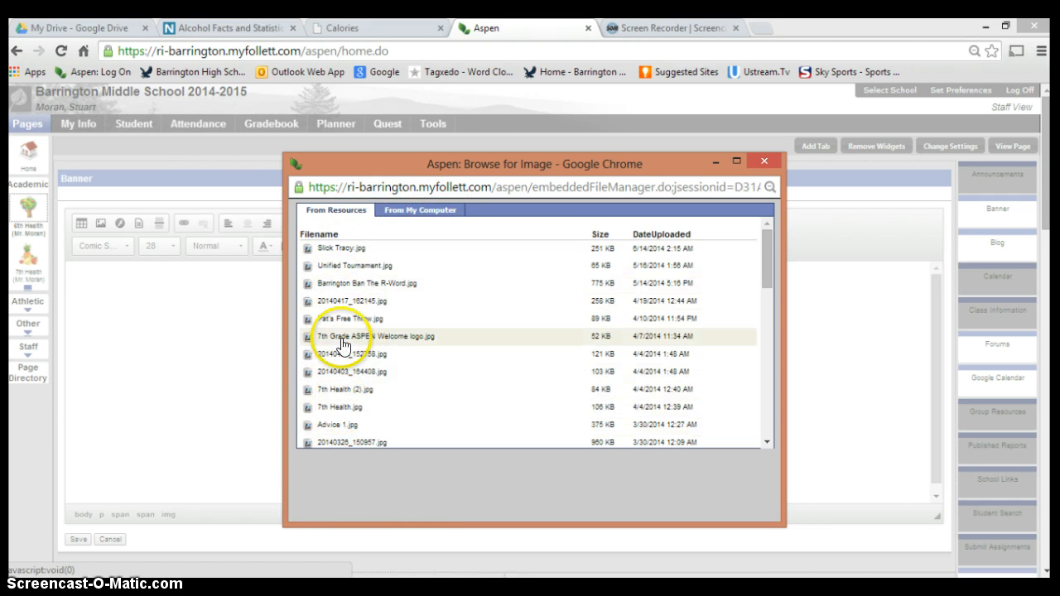
pyautogui.click(406, 211)
pyautogui.click(330, 255)
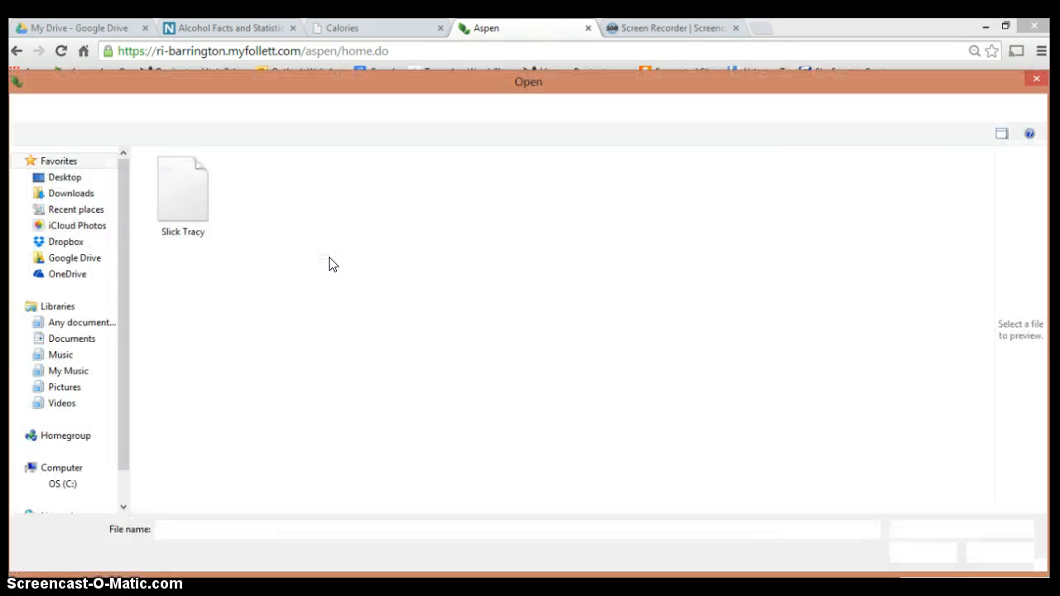
pyautogui.click(179, 217)
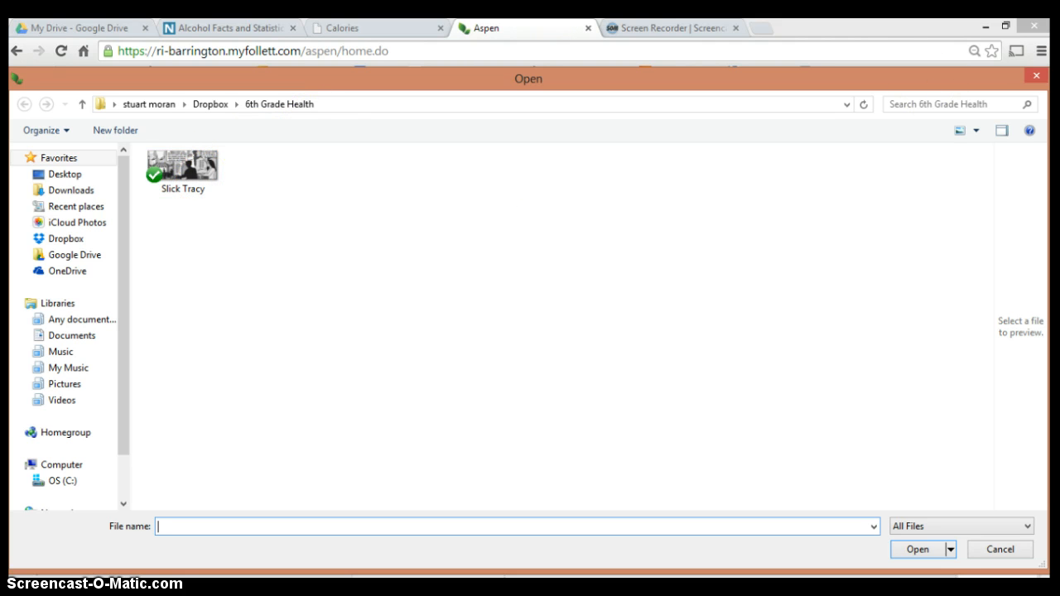
pyautogui.click(1036, 79)
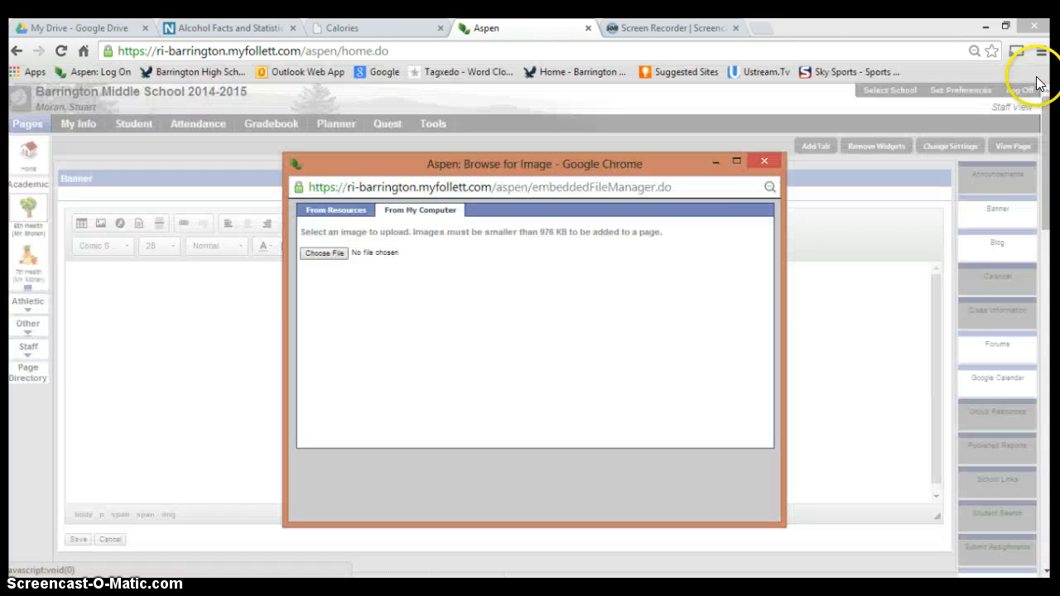
pyautogui.click(763, 162)
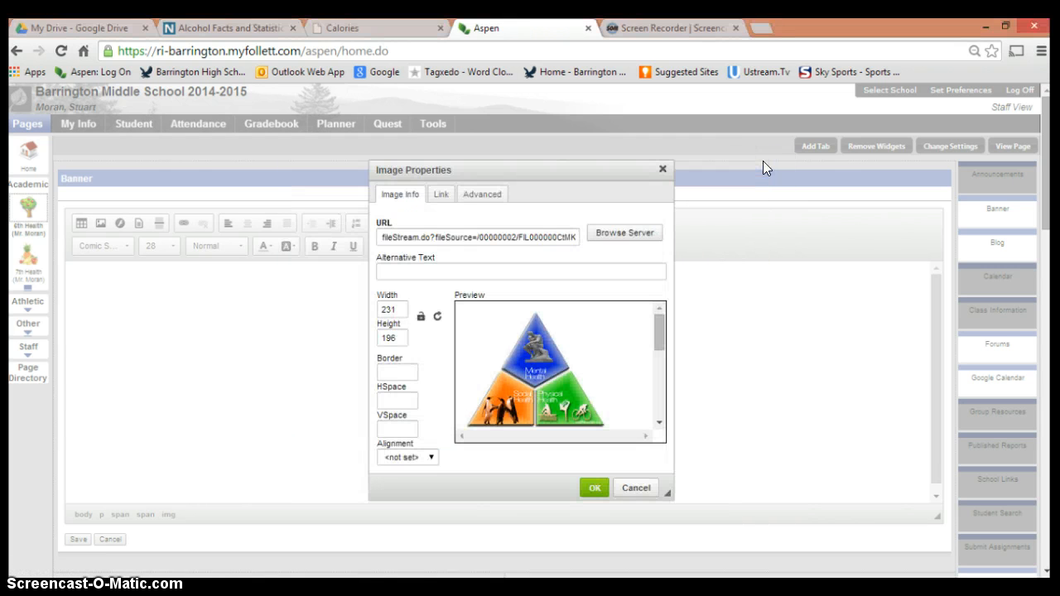
pyautogui.click(663, 171)
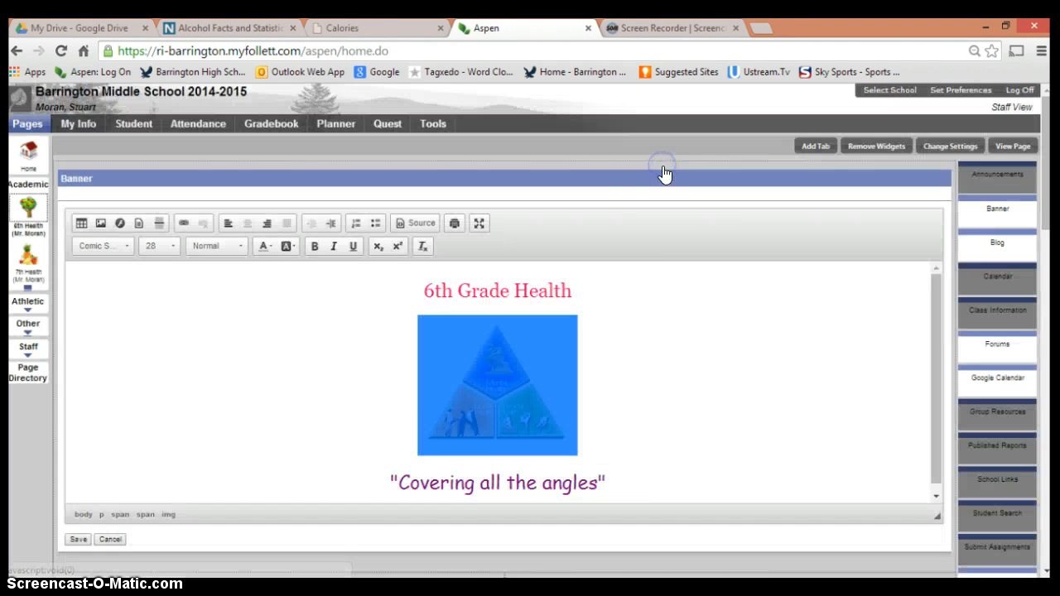
pyautogui.click(610, 332)
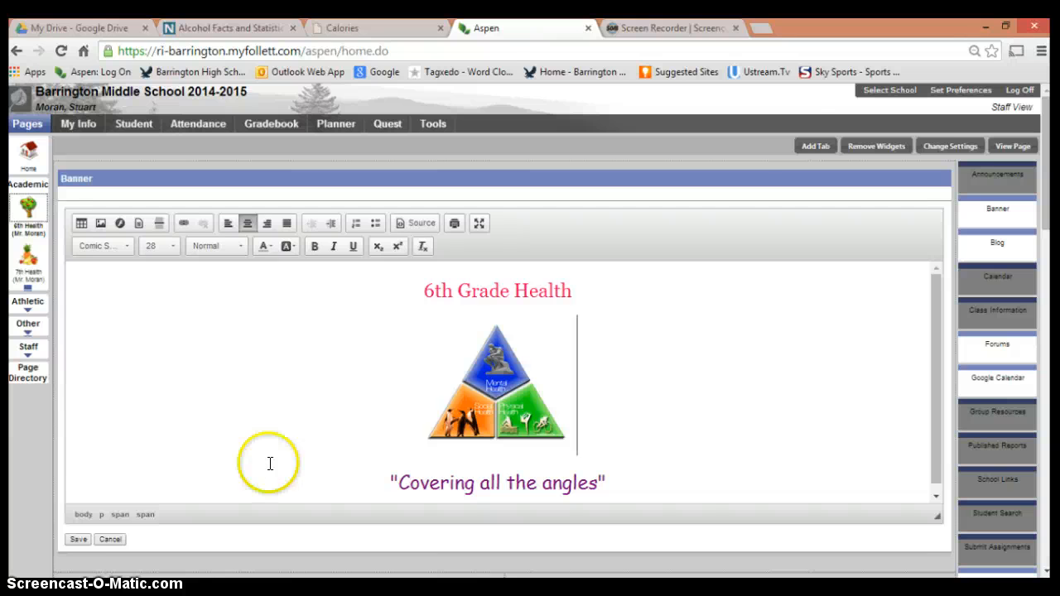
# Step: Examine the blog entries, discussion forums and Group Resources further down the page, and return to the banner editor
pyautogui.click(1046, 207)
pyautogui.moveTo(1046, 208); pyautogui.dragTo(1046, 377)
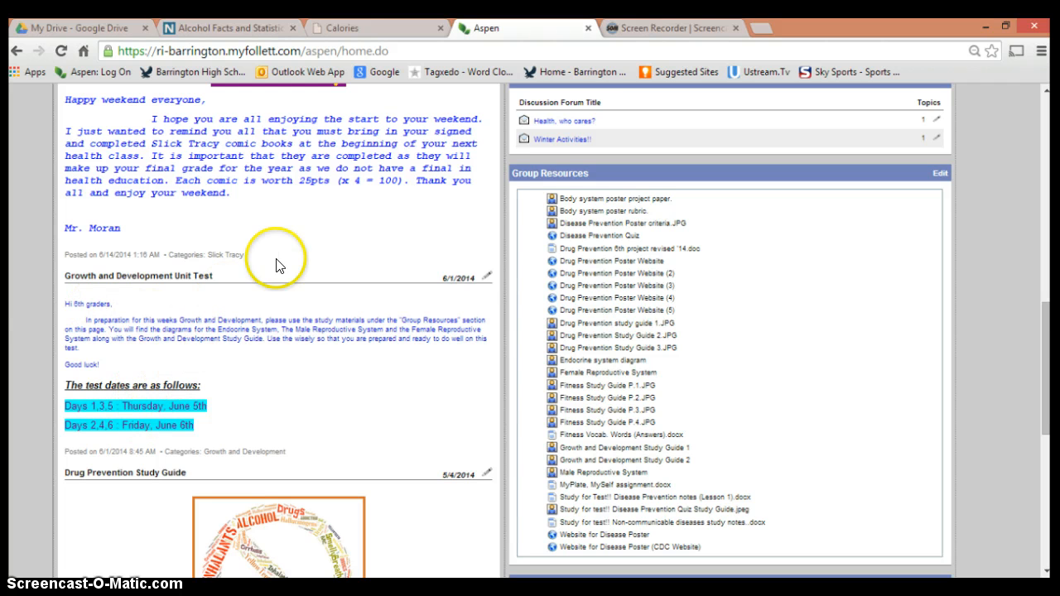
pyautogui.moveTo(1046, 318)
pyautogui.mouseDown()
pyautogui.moveTo(1046, 198)
pyautogui.moveTo(1046, 445)
pyautogui.moveTo(1050, 119)
pyautogui.moveTo(1052, 336)
pyautogui.mouseUp()
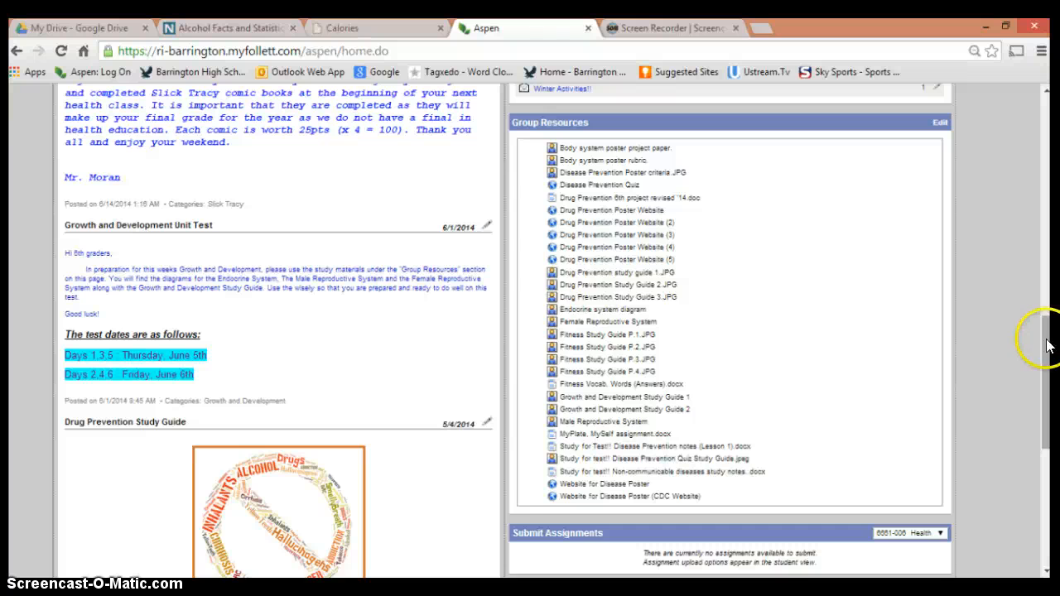
pyautogui.moveTo(1048, 346); pyautogui.dragTo(1047, 104)
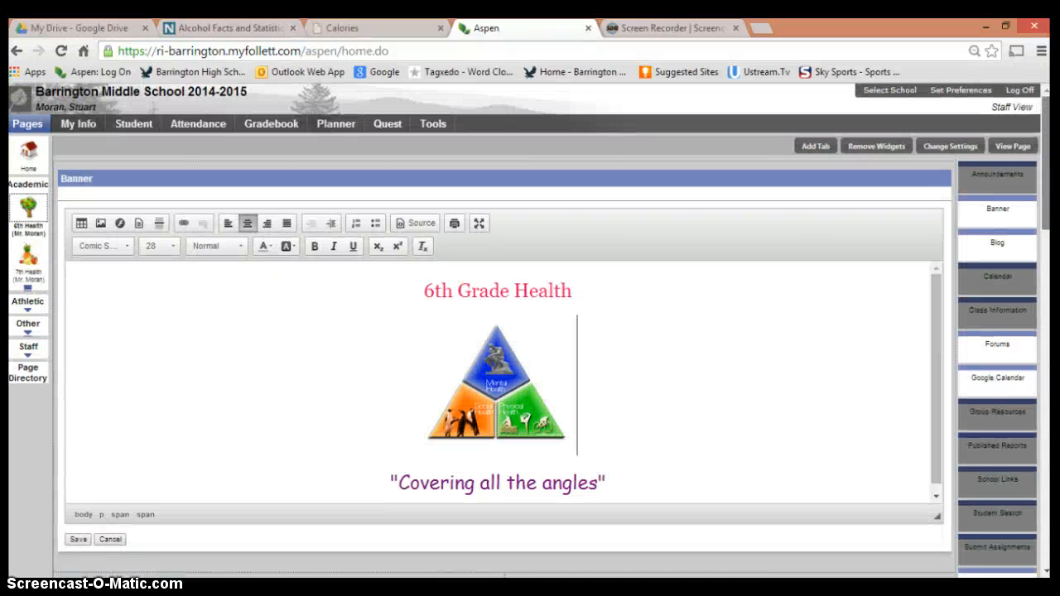